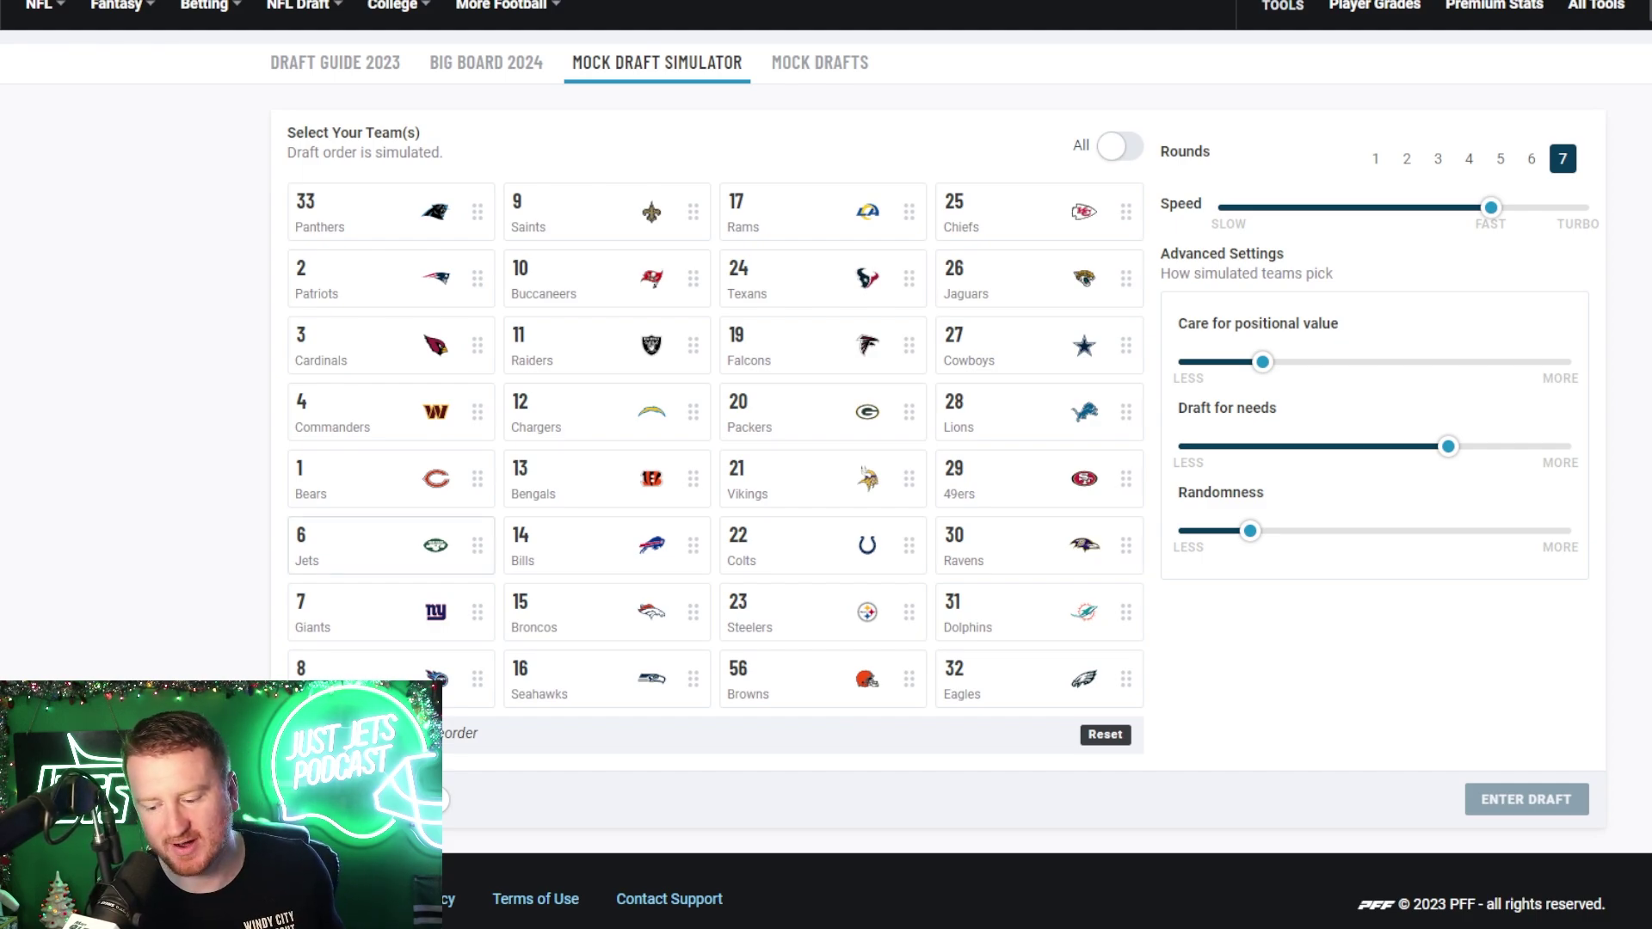
Select the New York Jets as the controlled team, enter the mock draft and start it without offering a trade
left_click(370, 546)
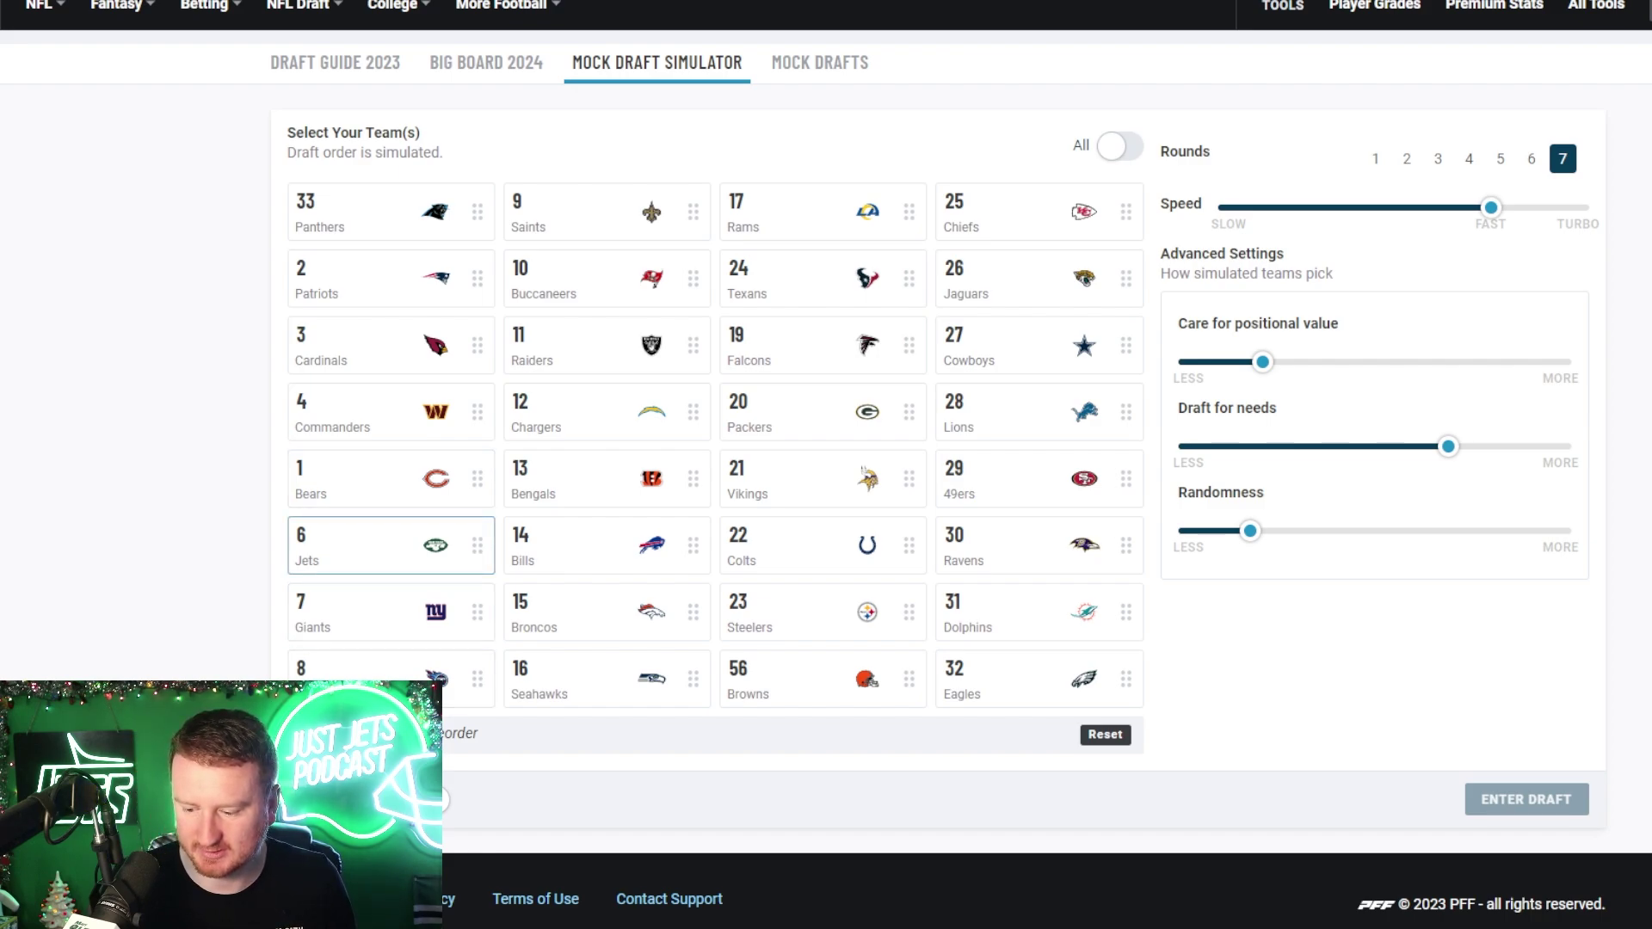
left_click(404, 540)
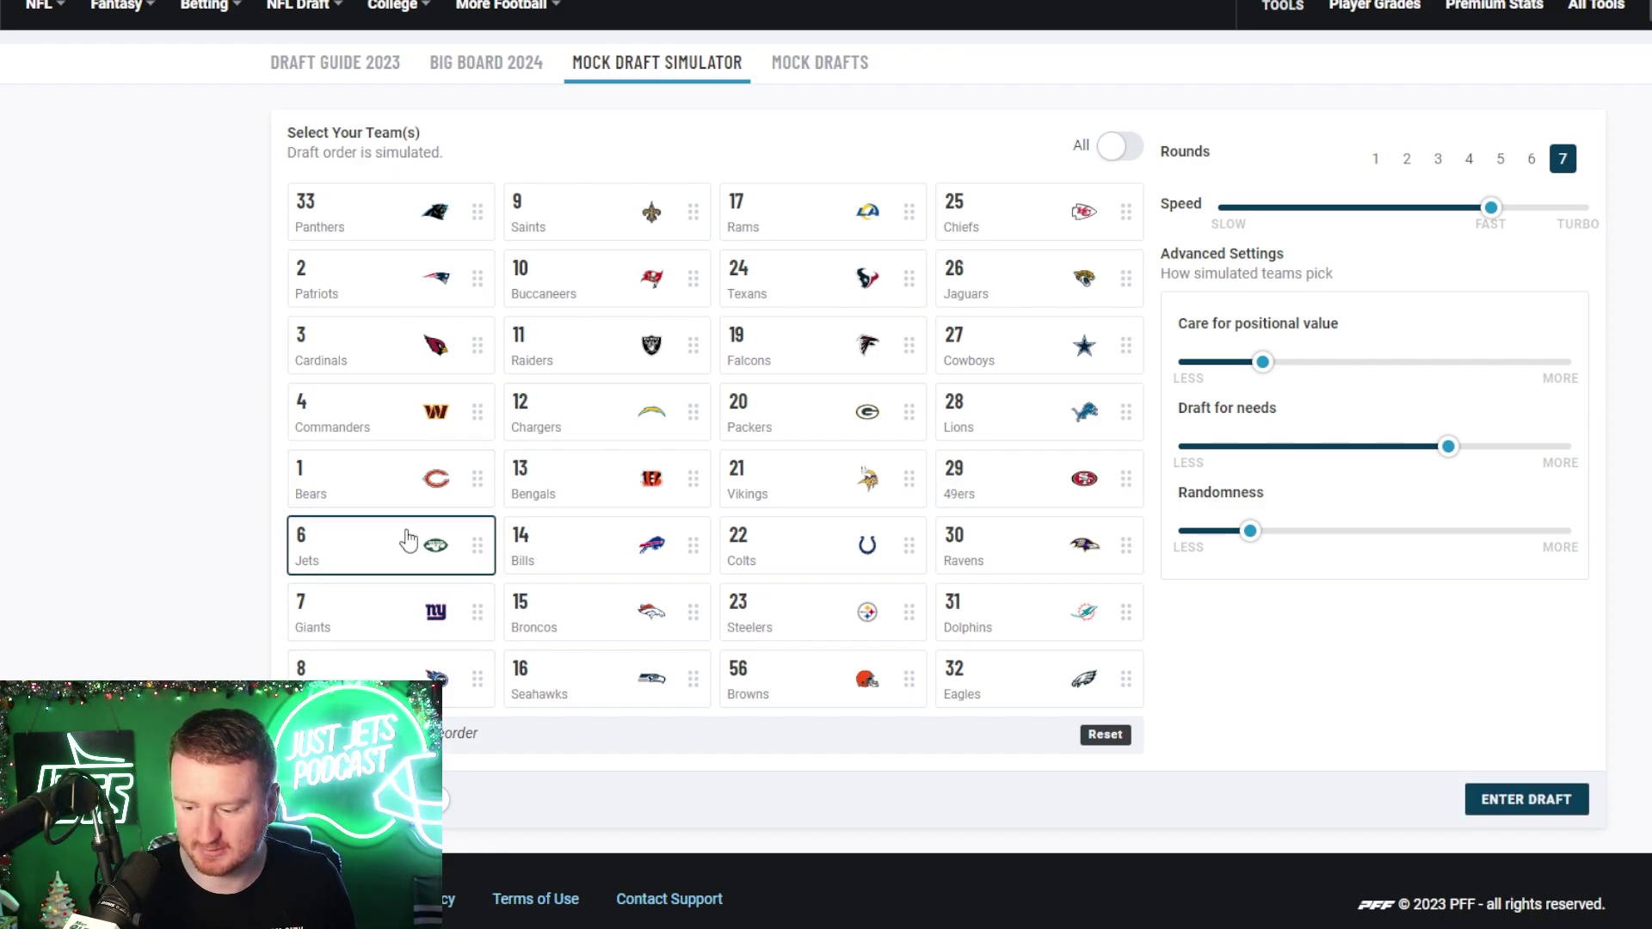
left_click(1507, 811)
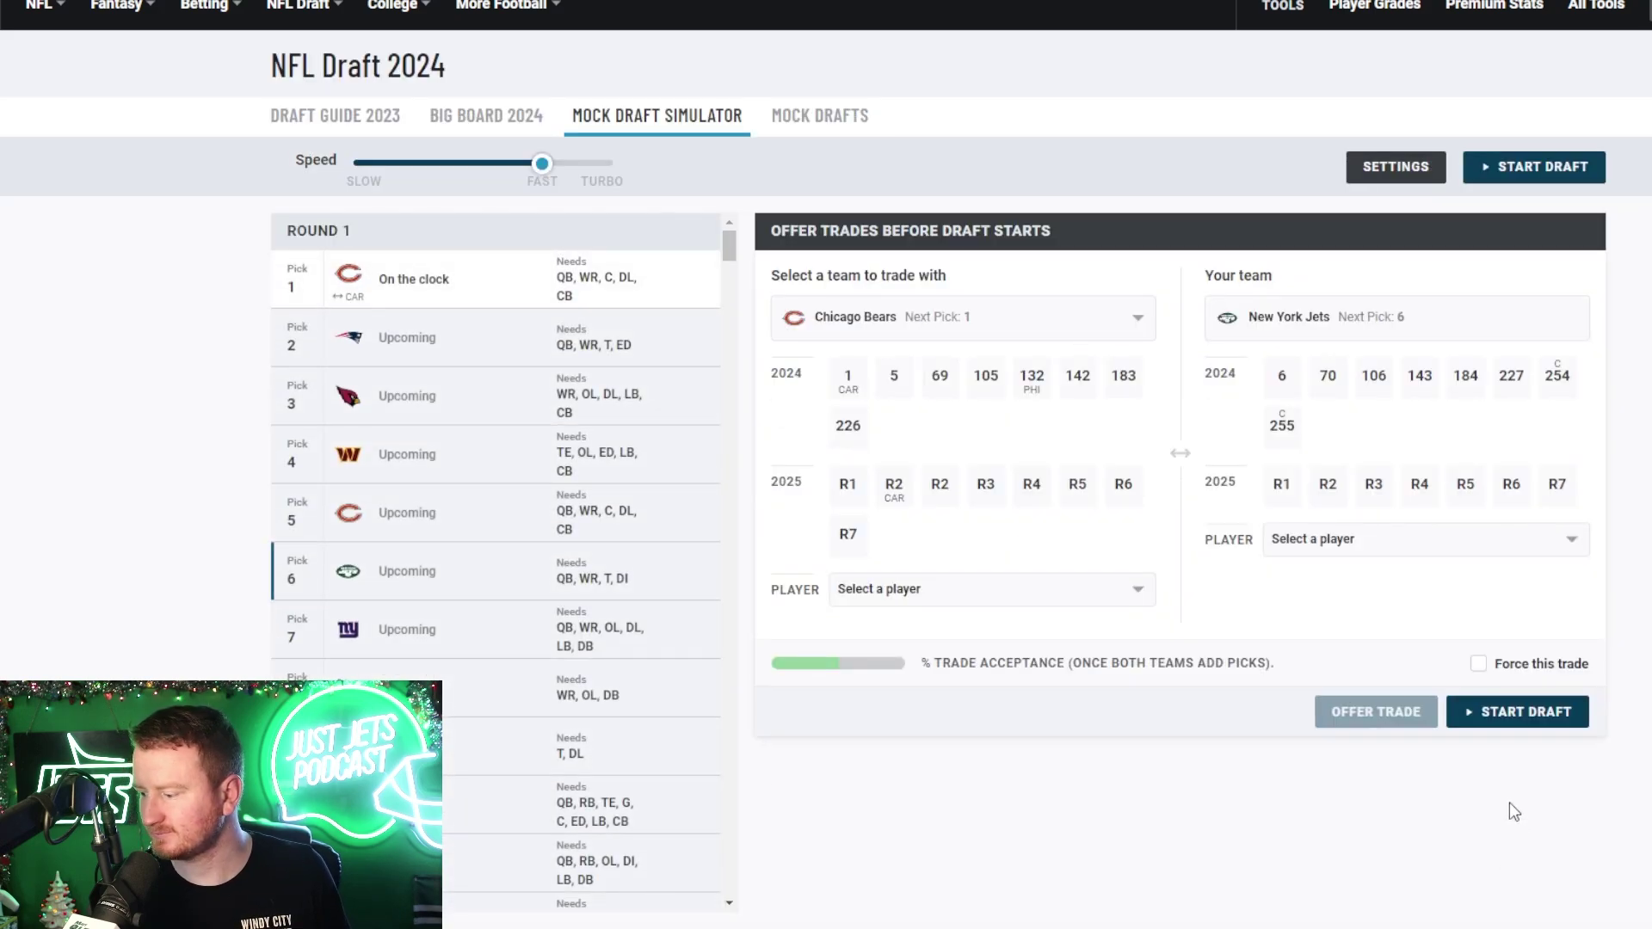
left_click(1507, 712)
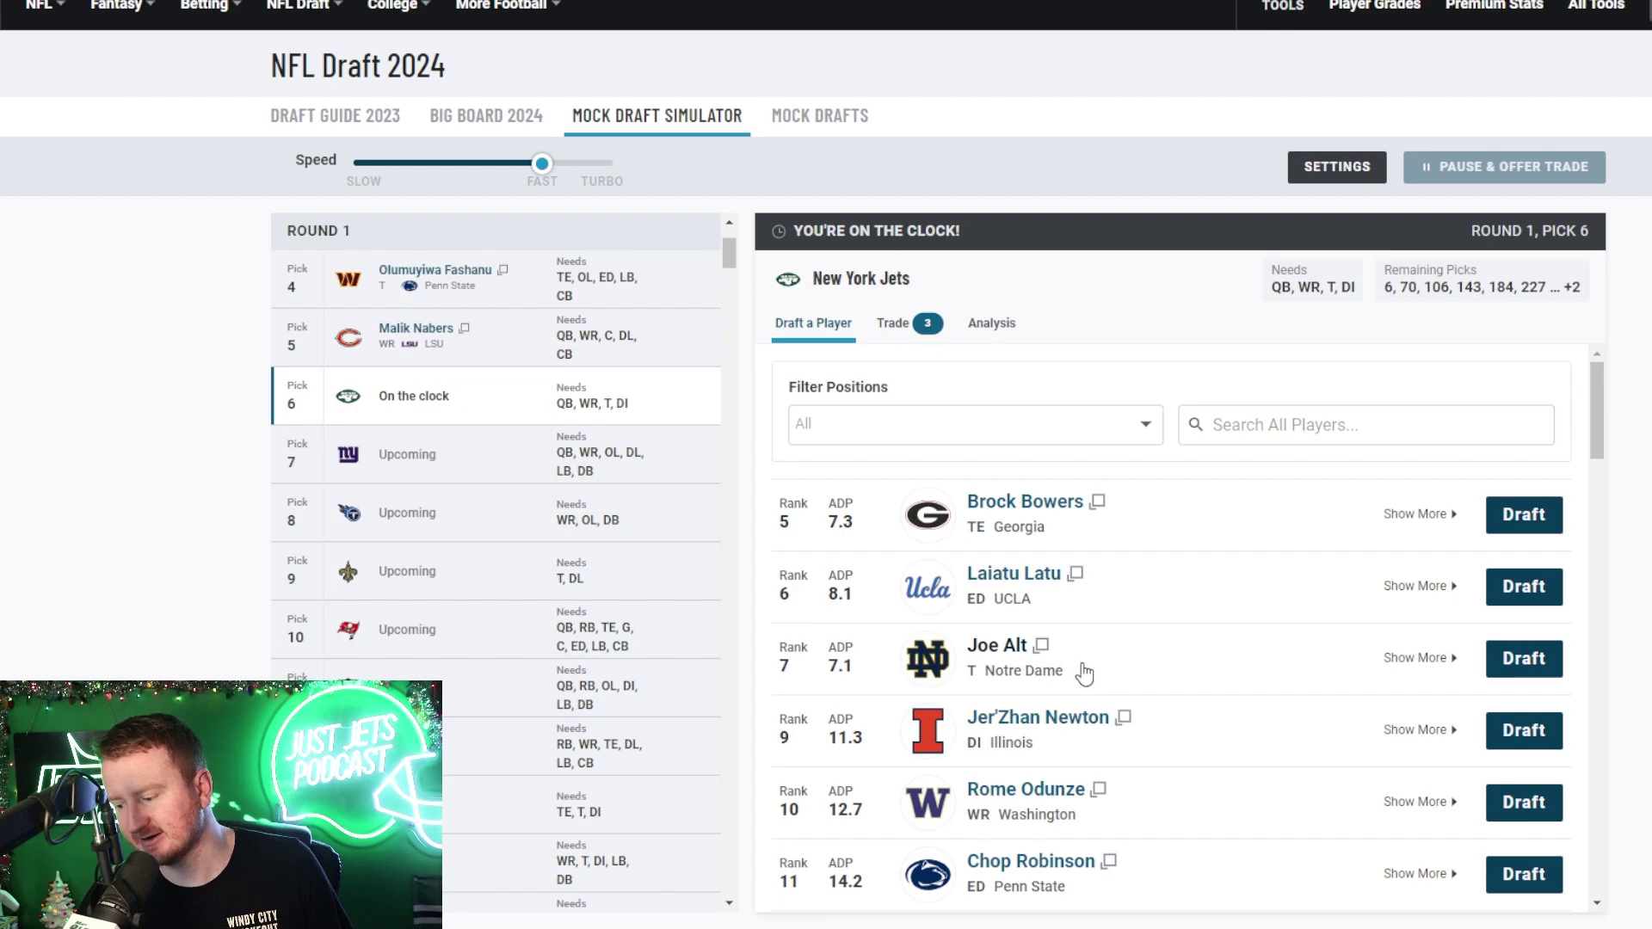
Filter the available players to QB and draft Michael Penix Jr. for the Jets with pick 6
scroll(409, 353, "up", 3)
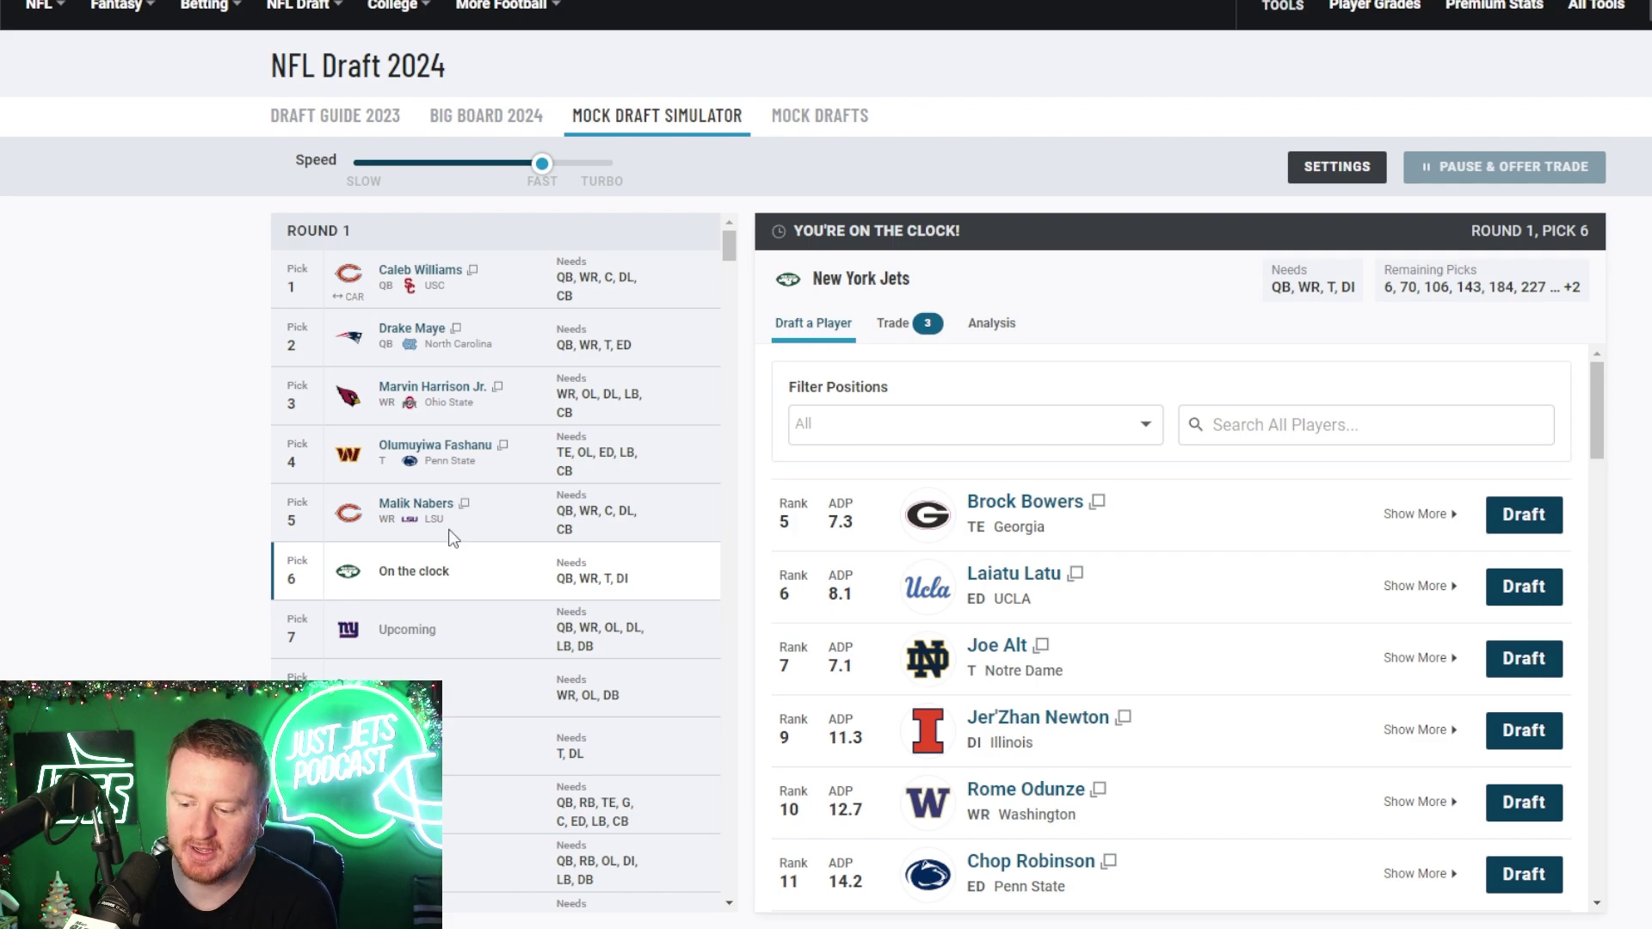
left_click(878, 430)
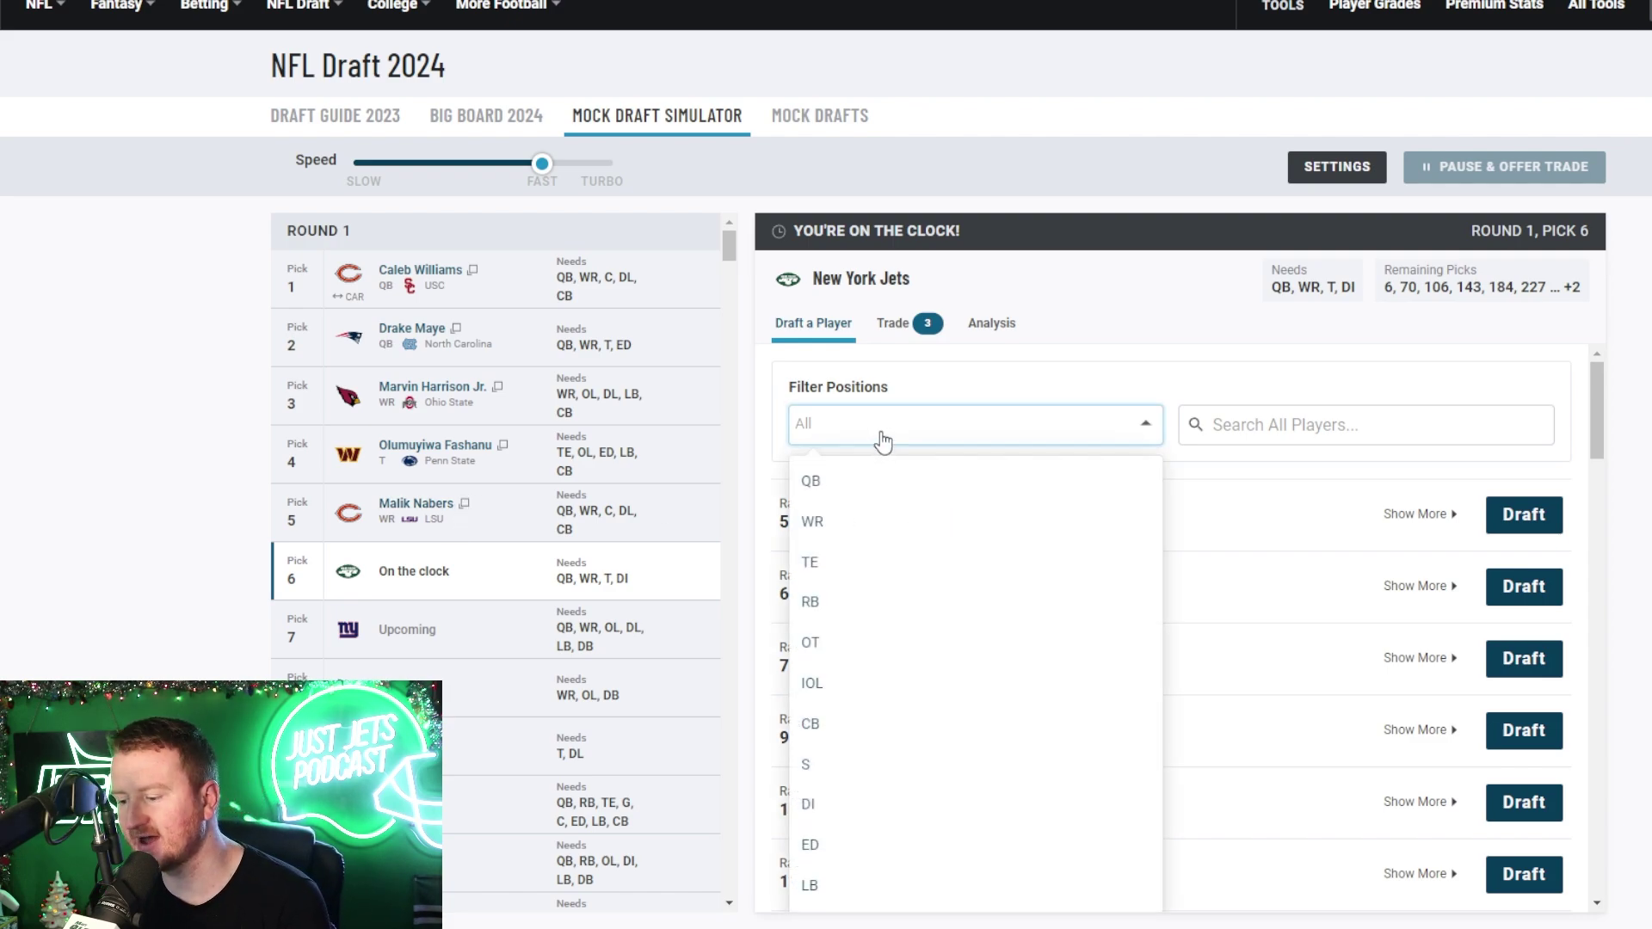
left_click(854, 480)
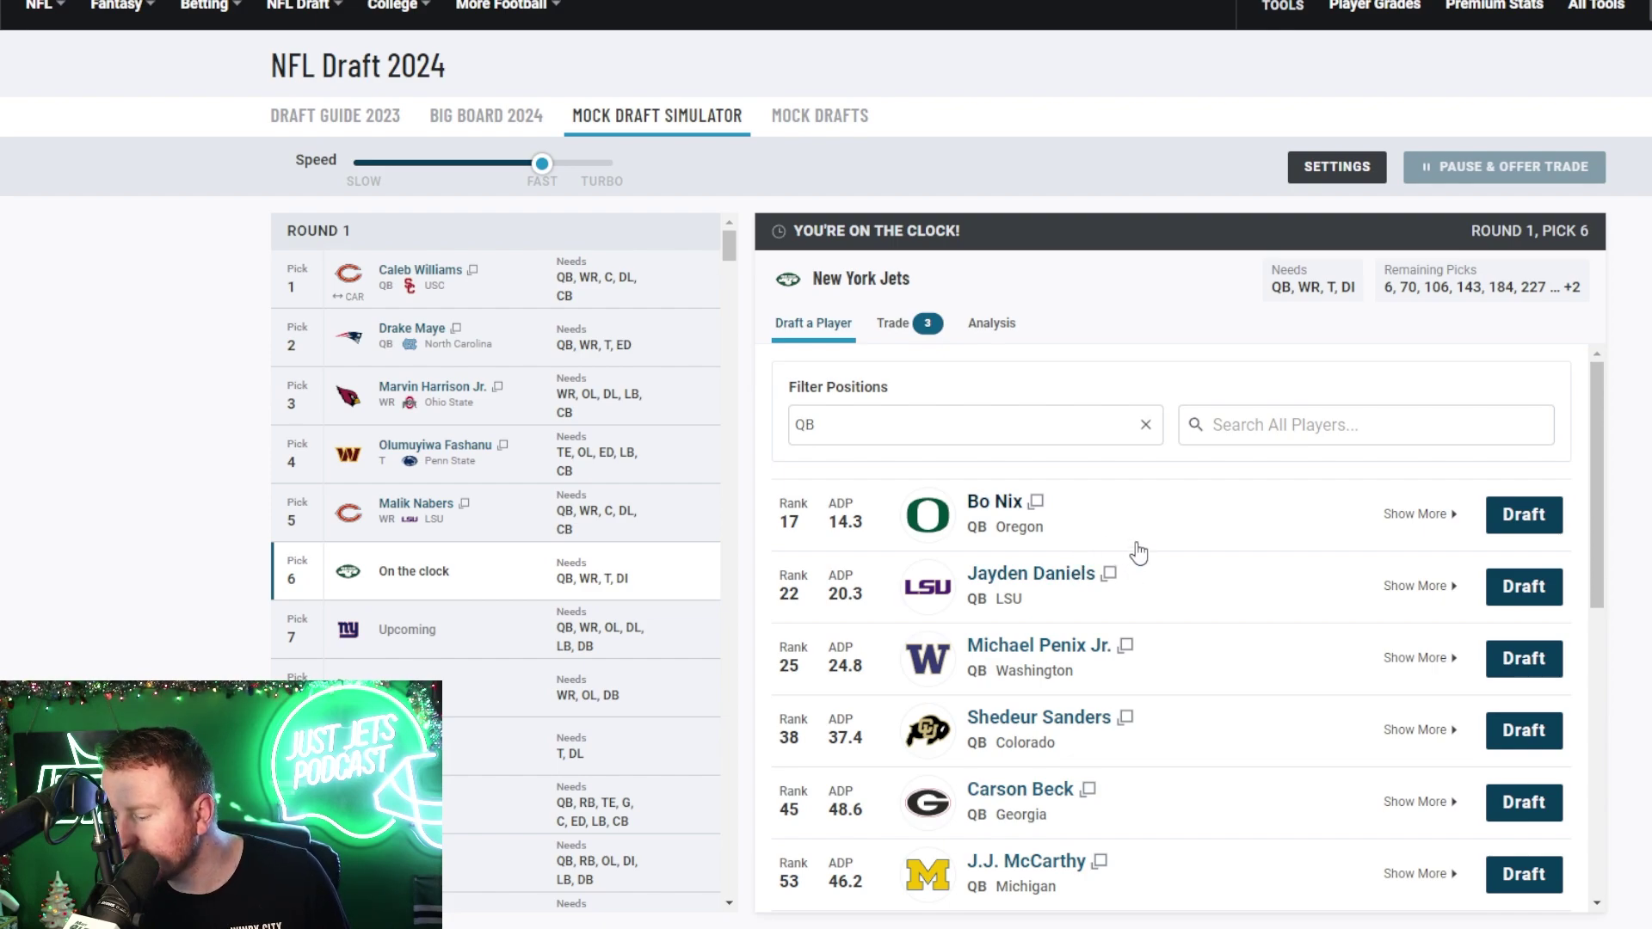
scroll(1159, 680, "down", 1)
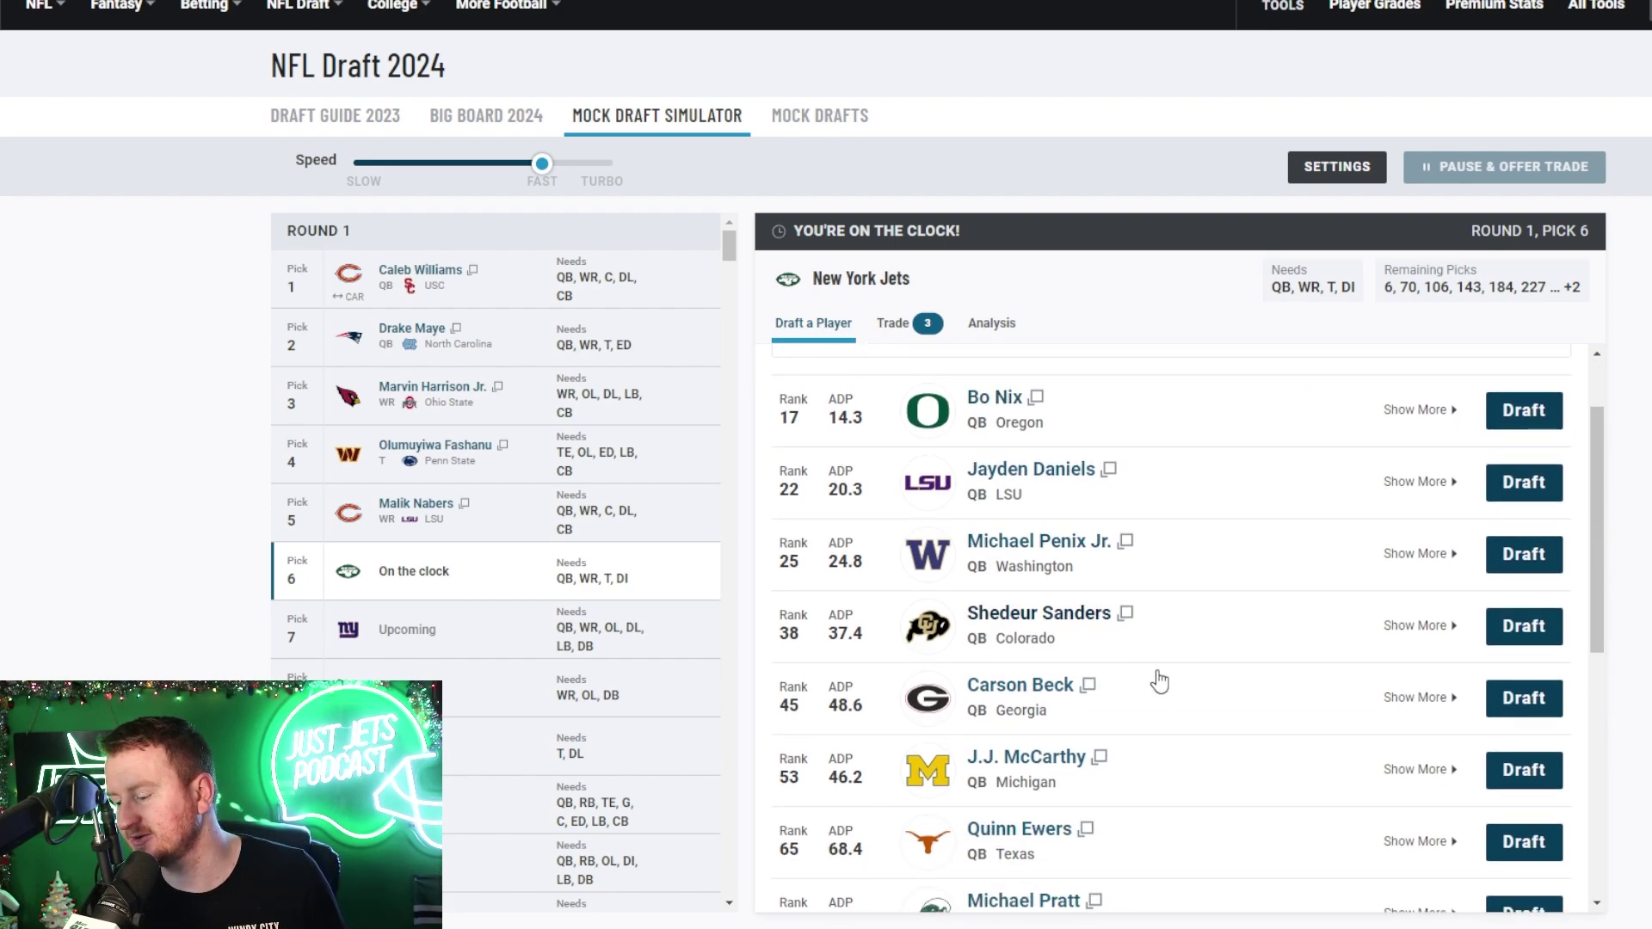
scroll(1119, 757, "up", 1)
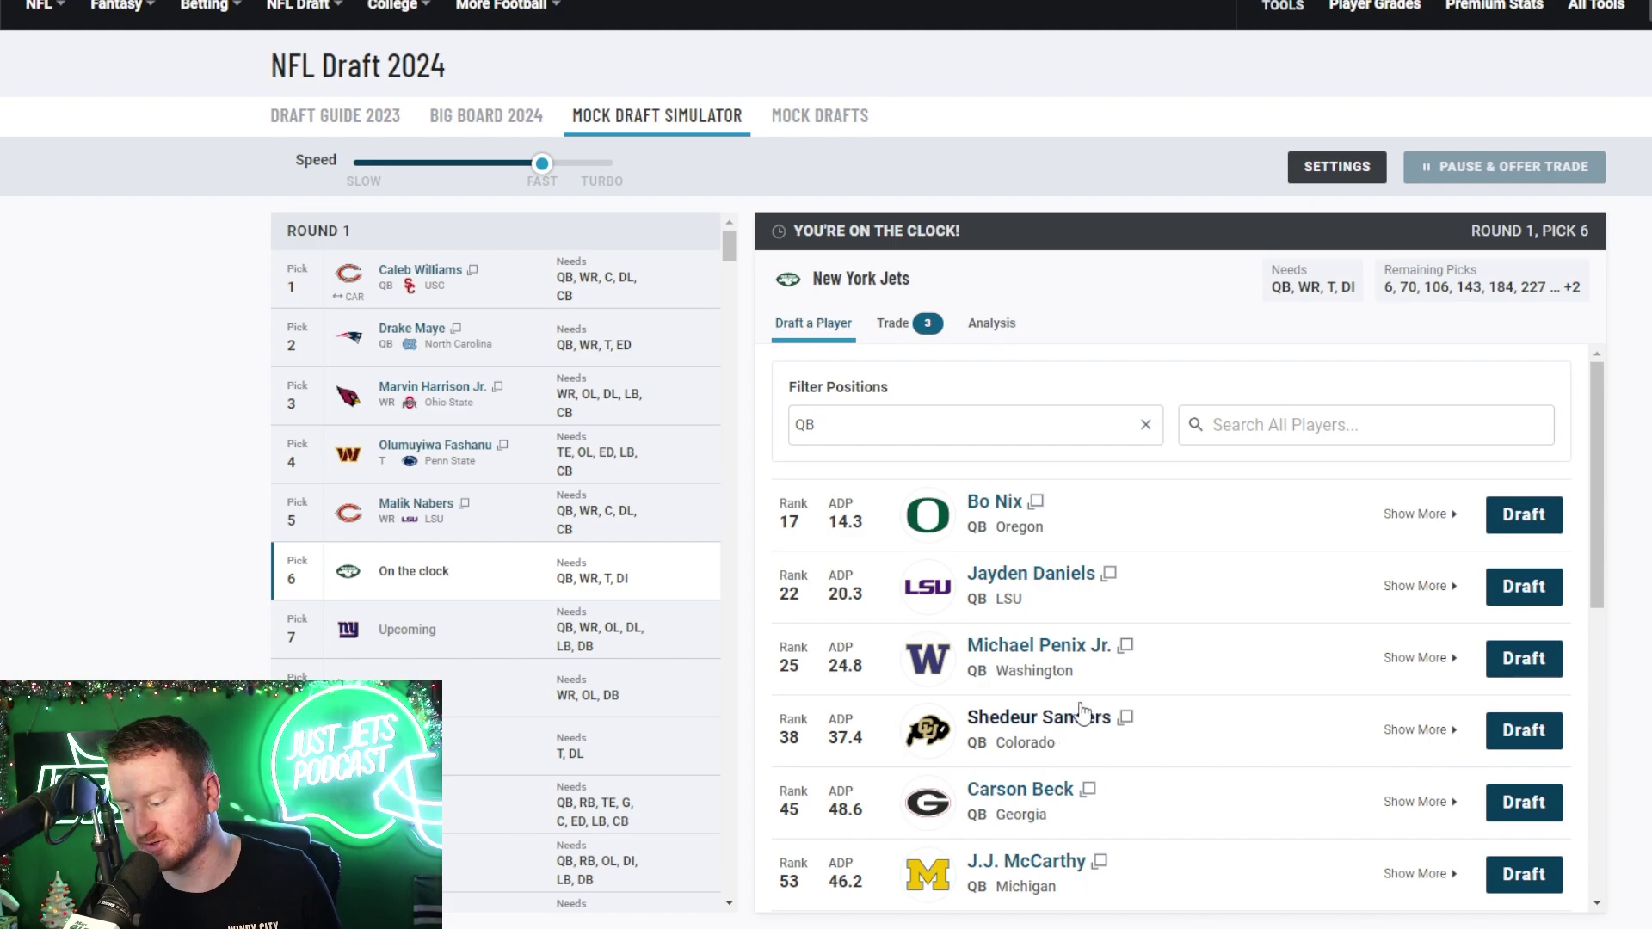
scroll(1082, 712, "down", 1)
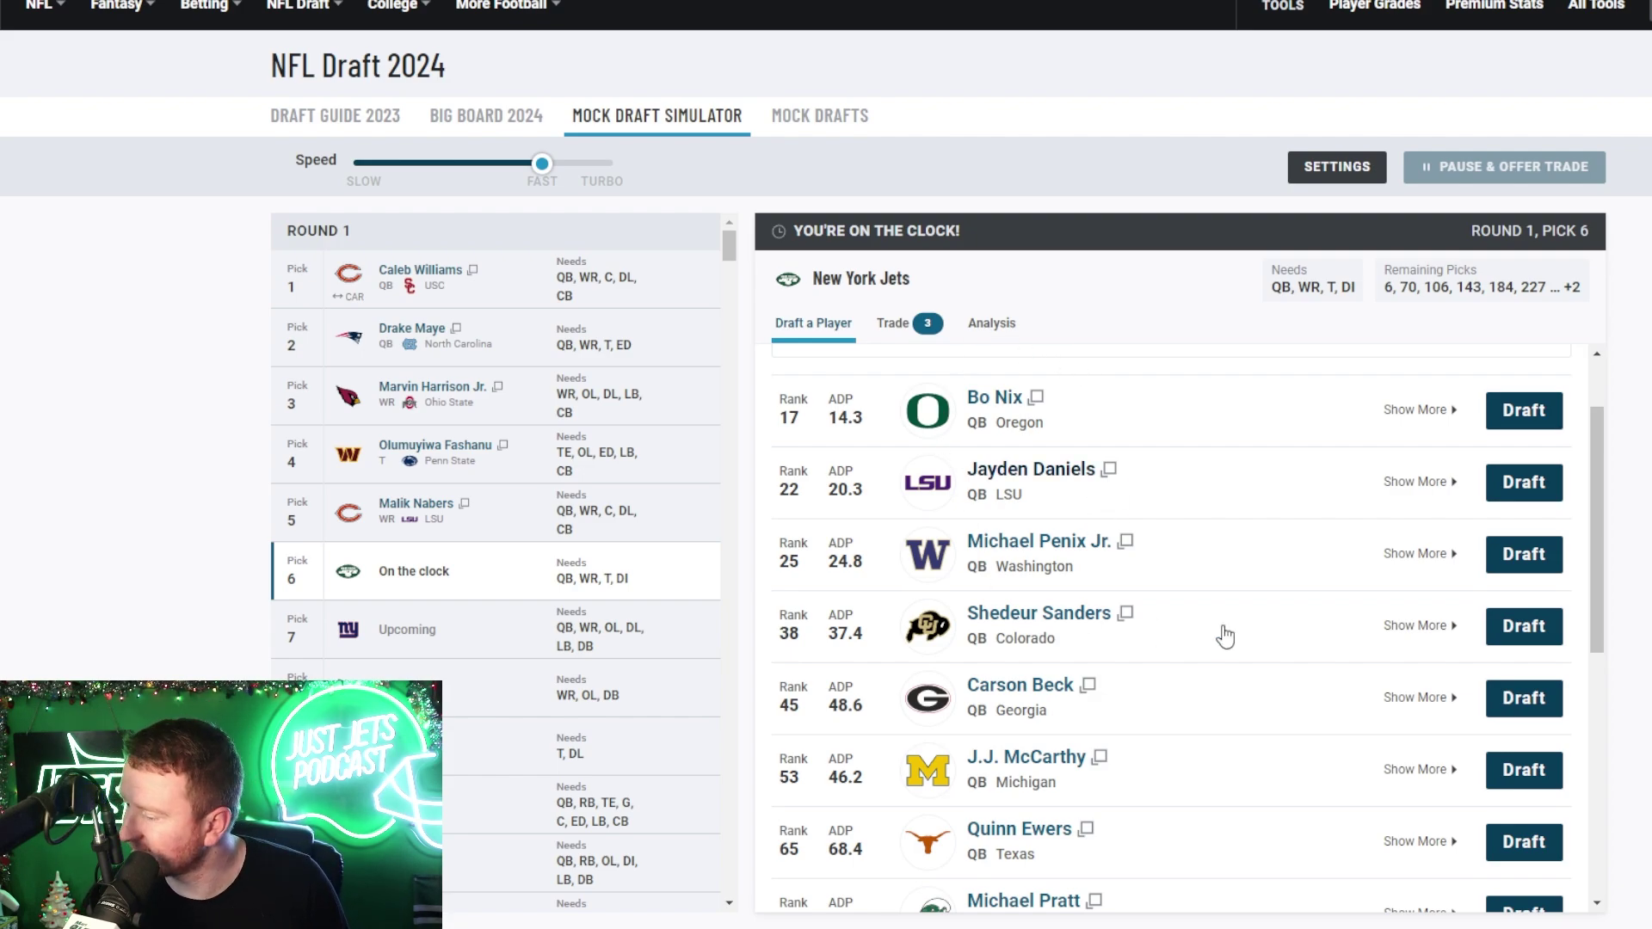
left_click(1512, 564)
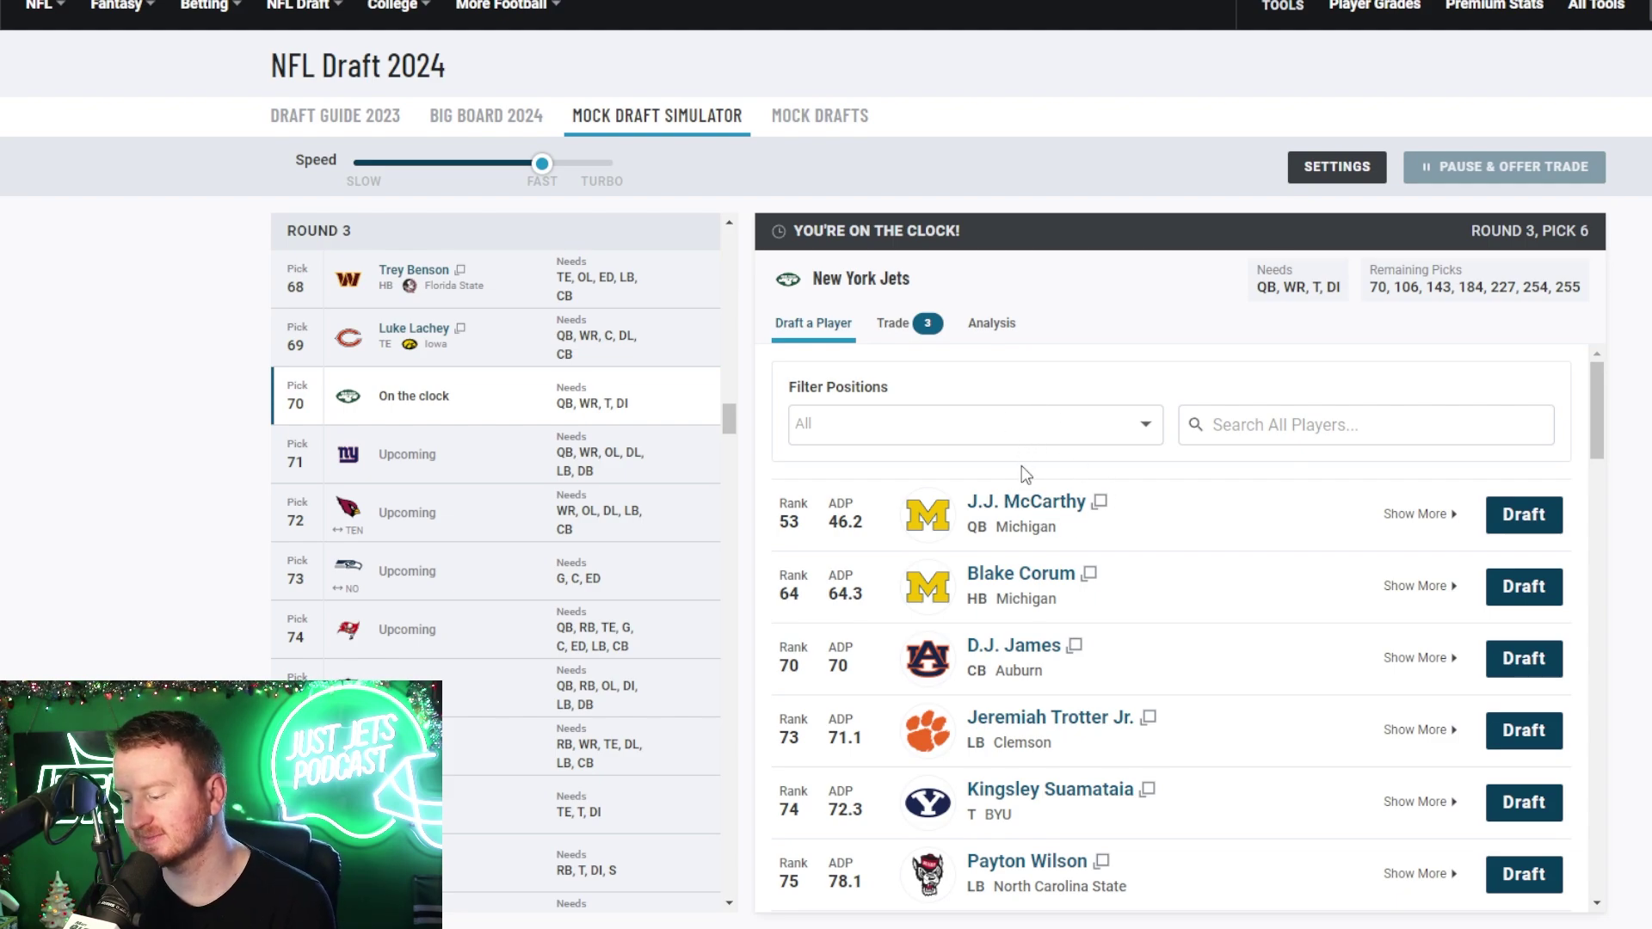
Examine the available players for pick 70, filtering first by OT and separately by WR
scroll(1011, 413, "down", 1)
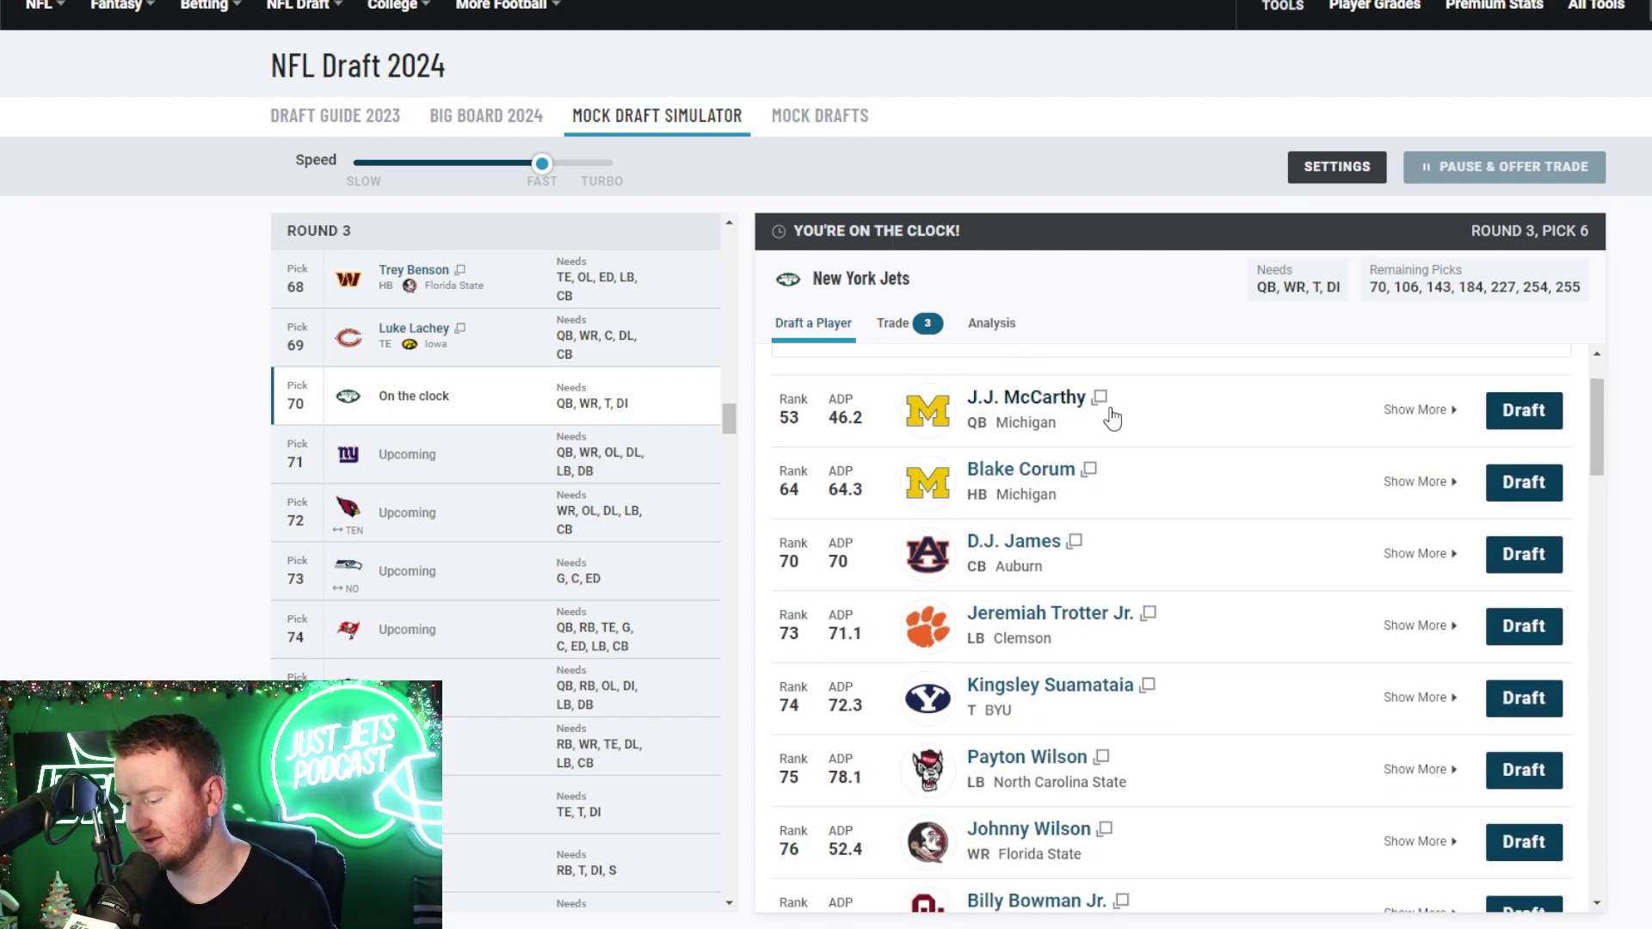
scroll(1093, 432, "up", 1)
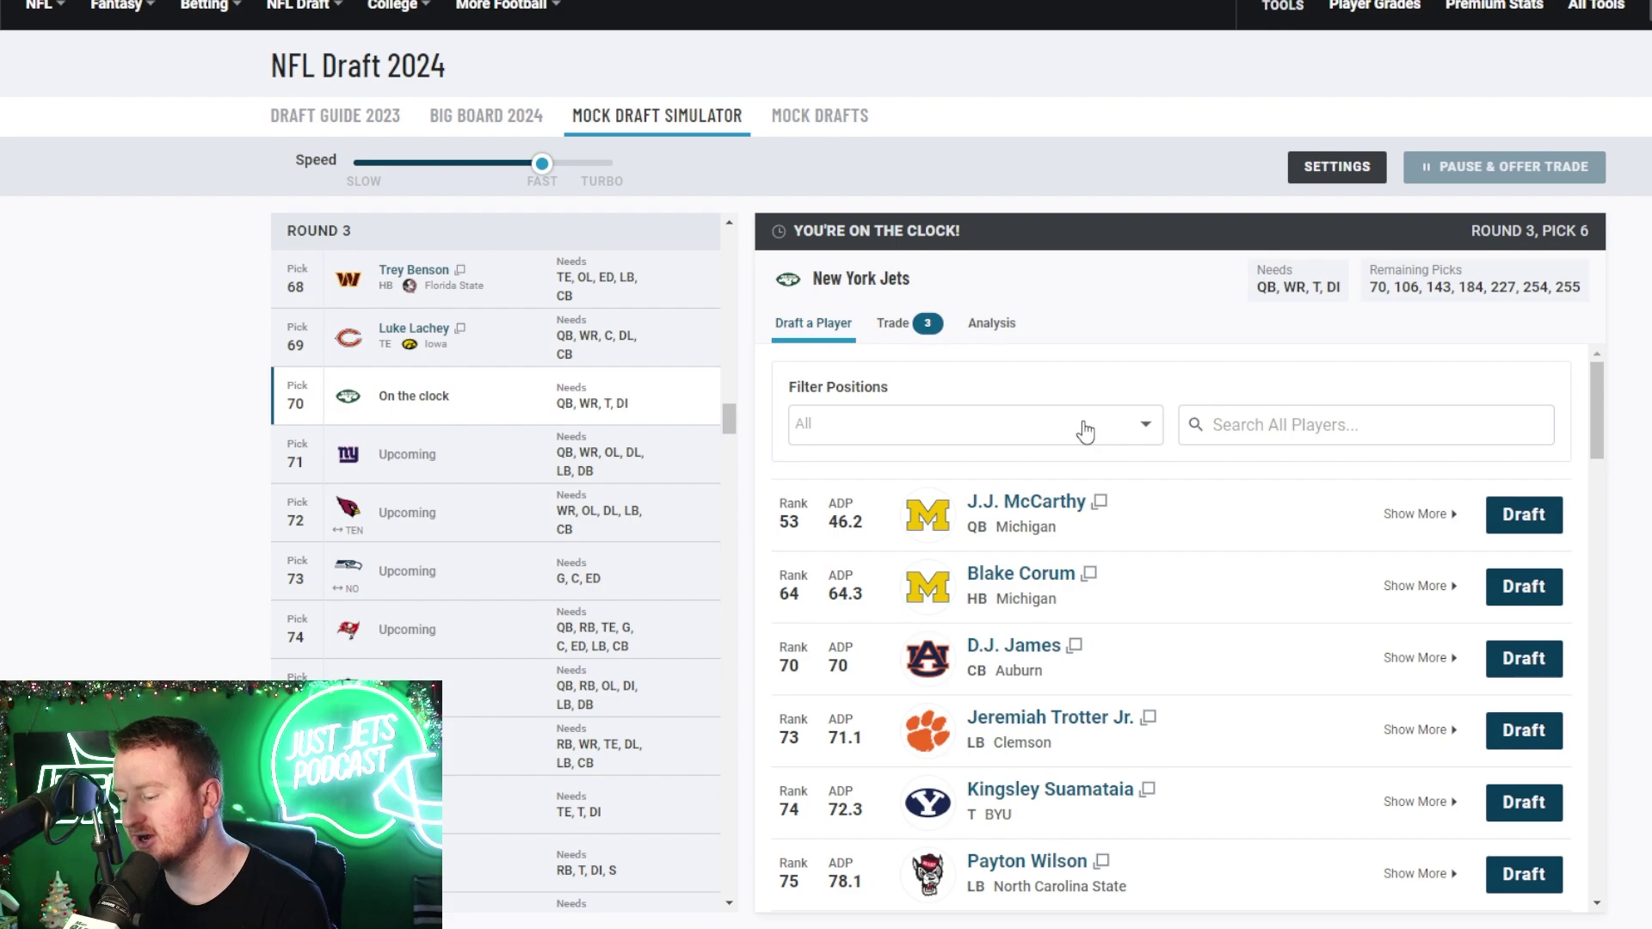
left_click(1043, 437)
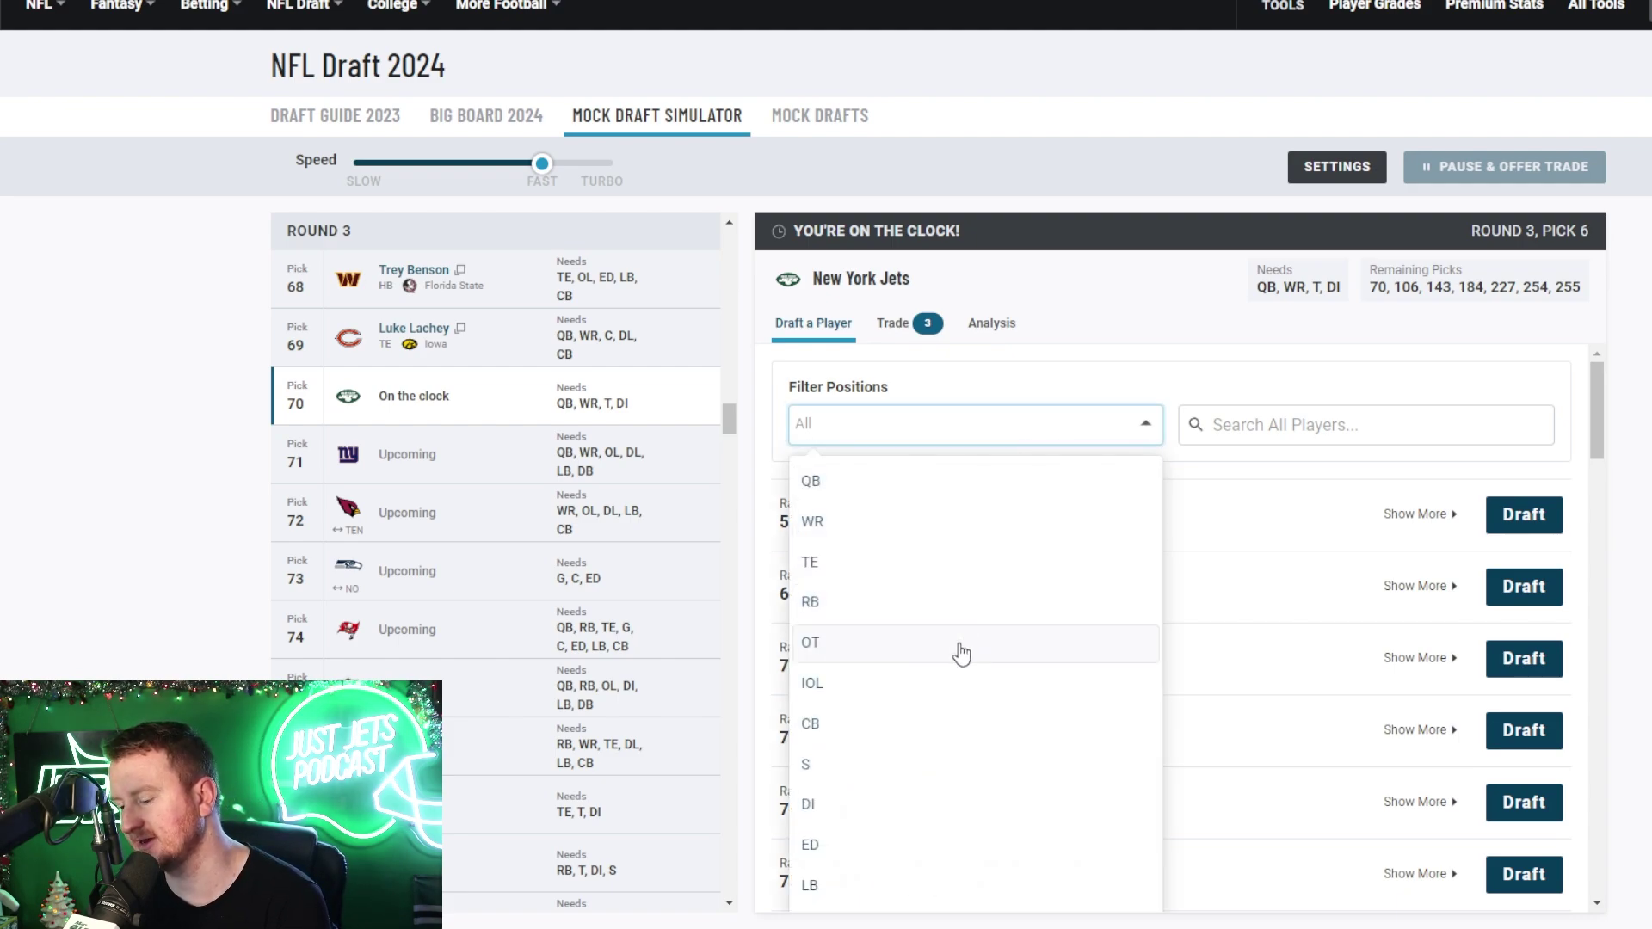
left_click(961, 654)
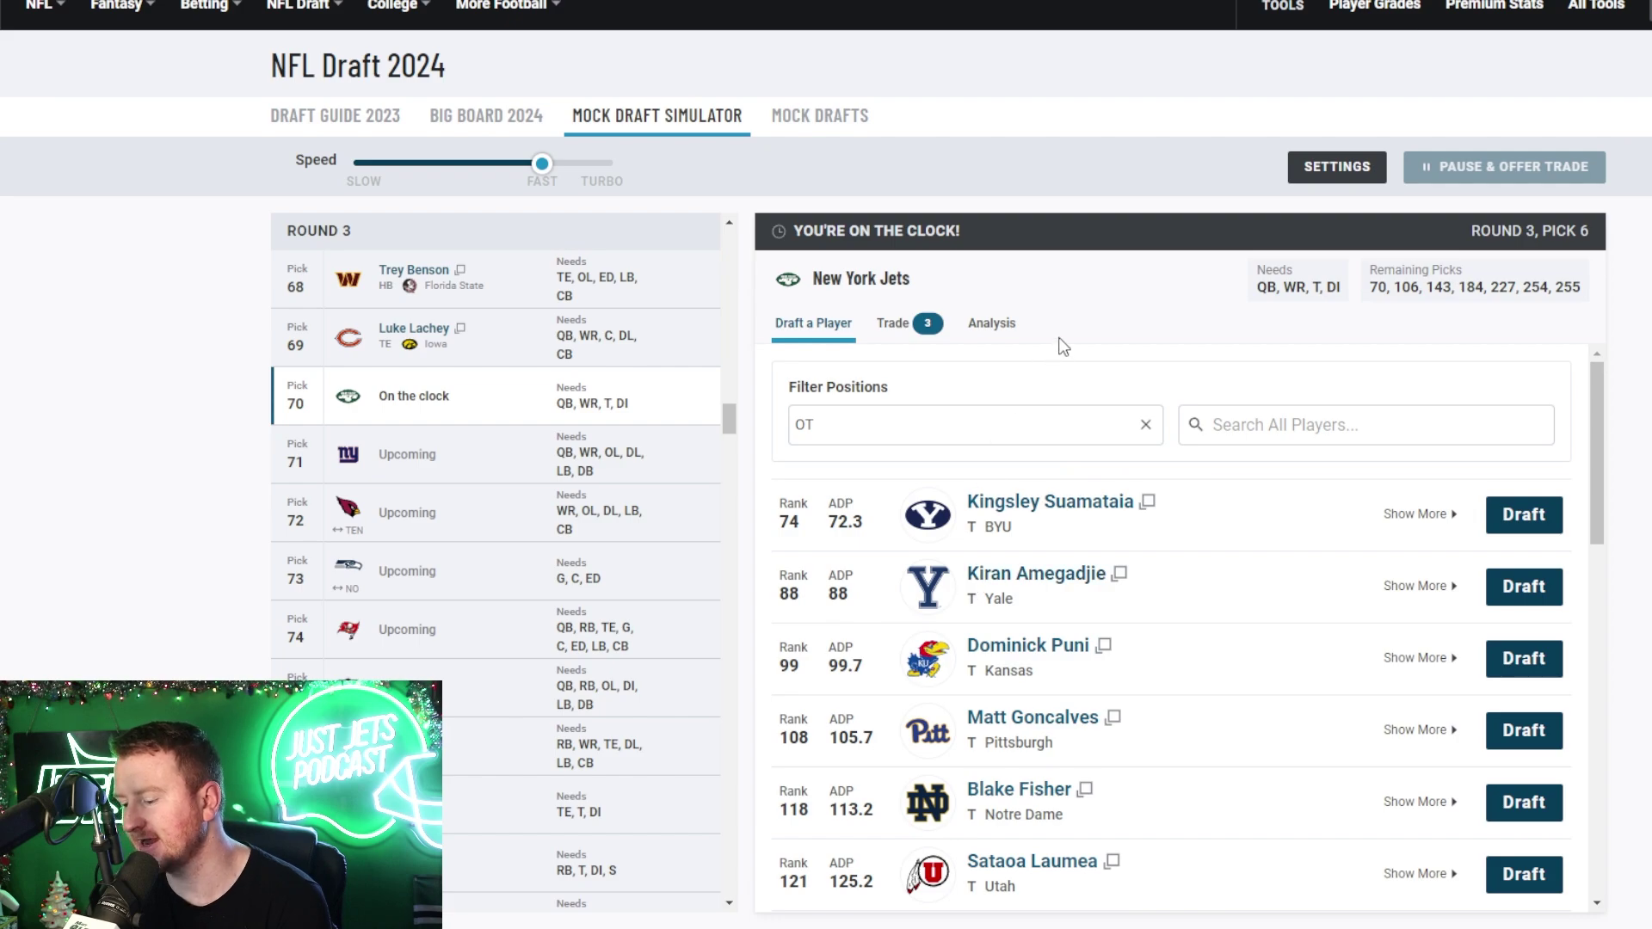
left_click(1146, 428)
left_click(1027, 436)
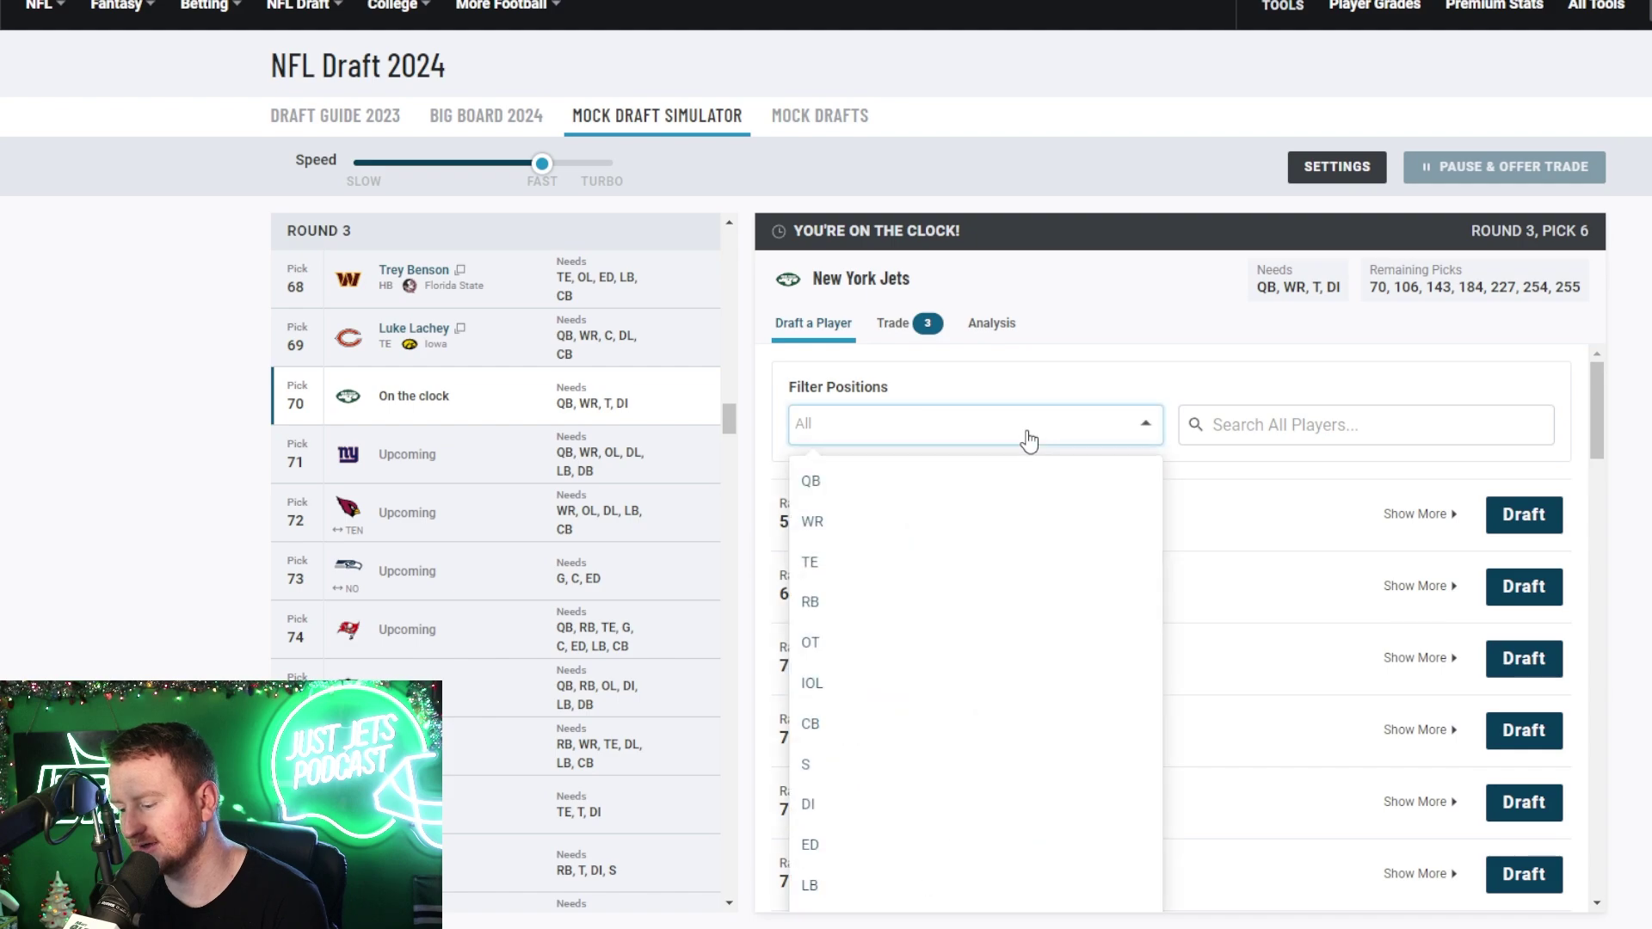
left_click(886, 525)
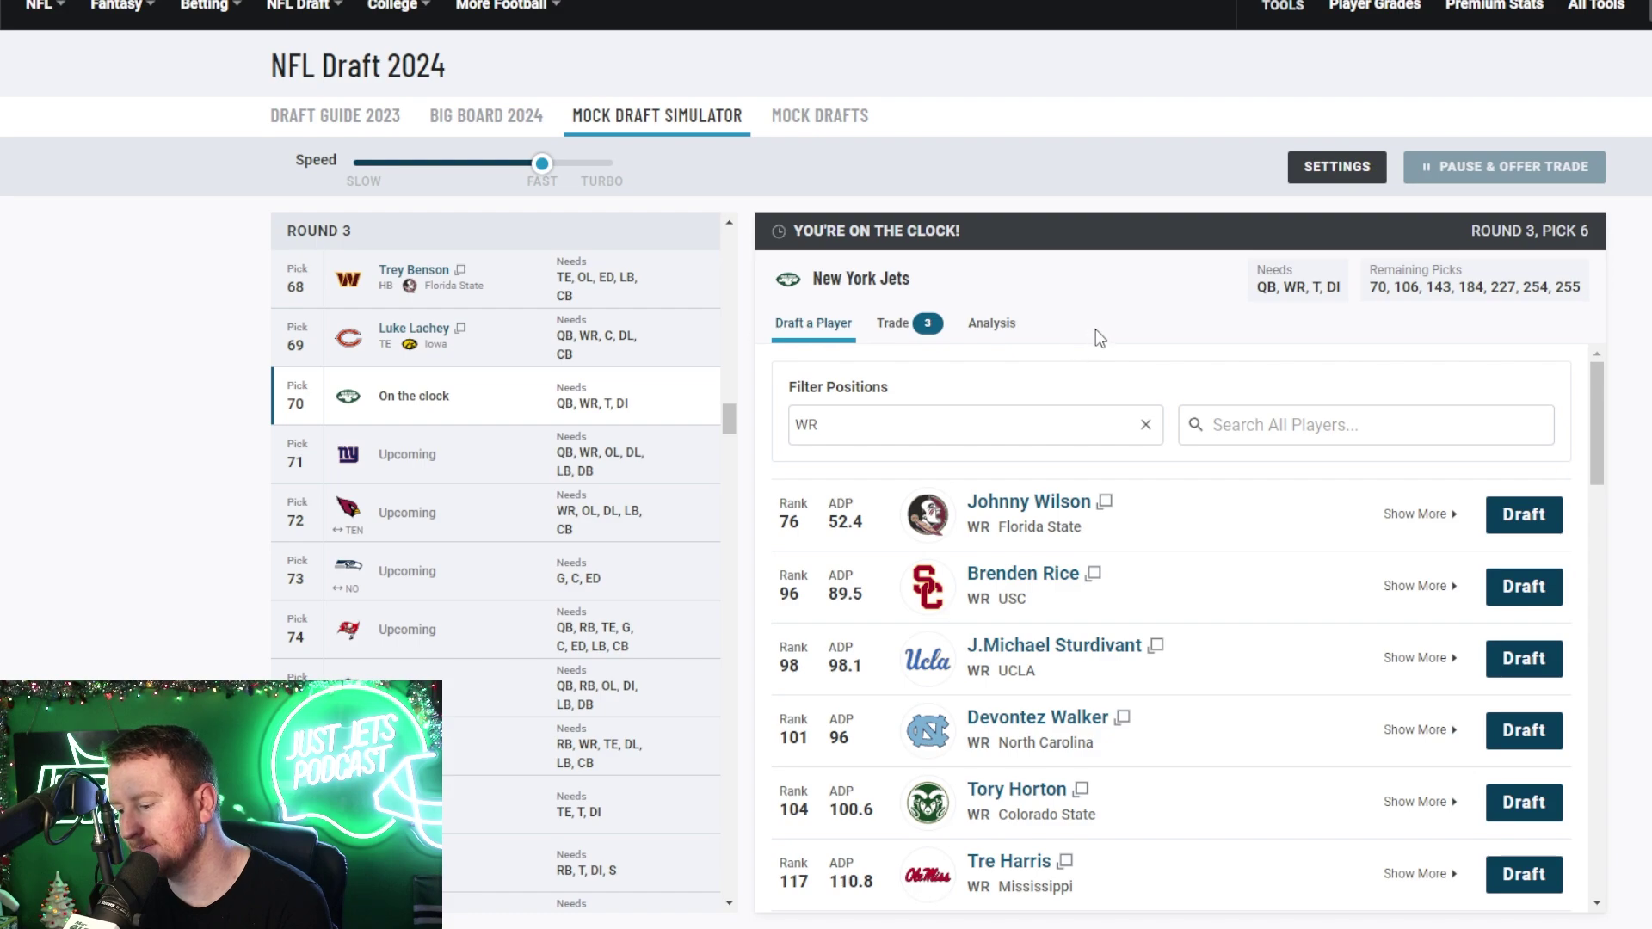
scroll(1095, 328, "down", 1)
scroll(1092, 486, "down", 1)
scroll(1093, 488, "down", 4)
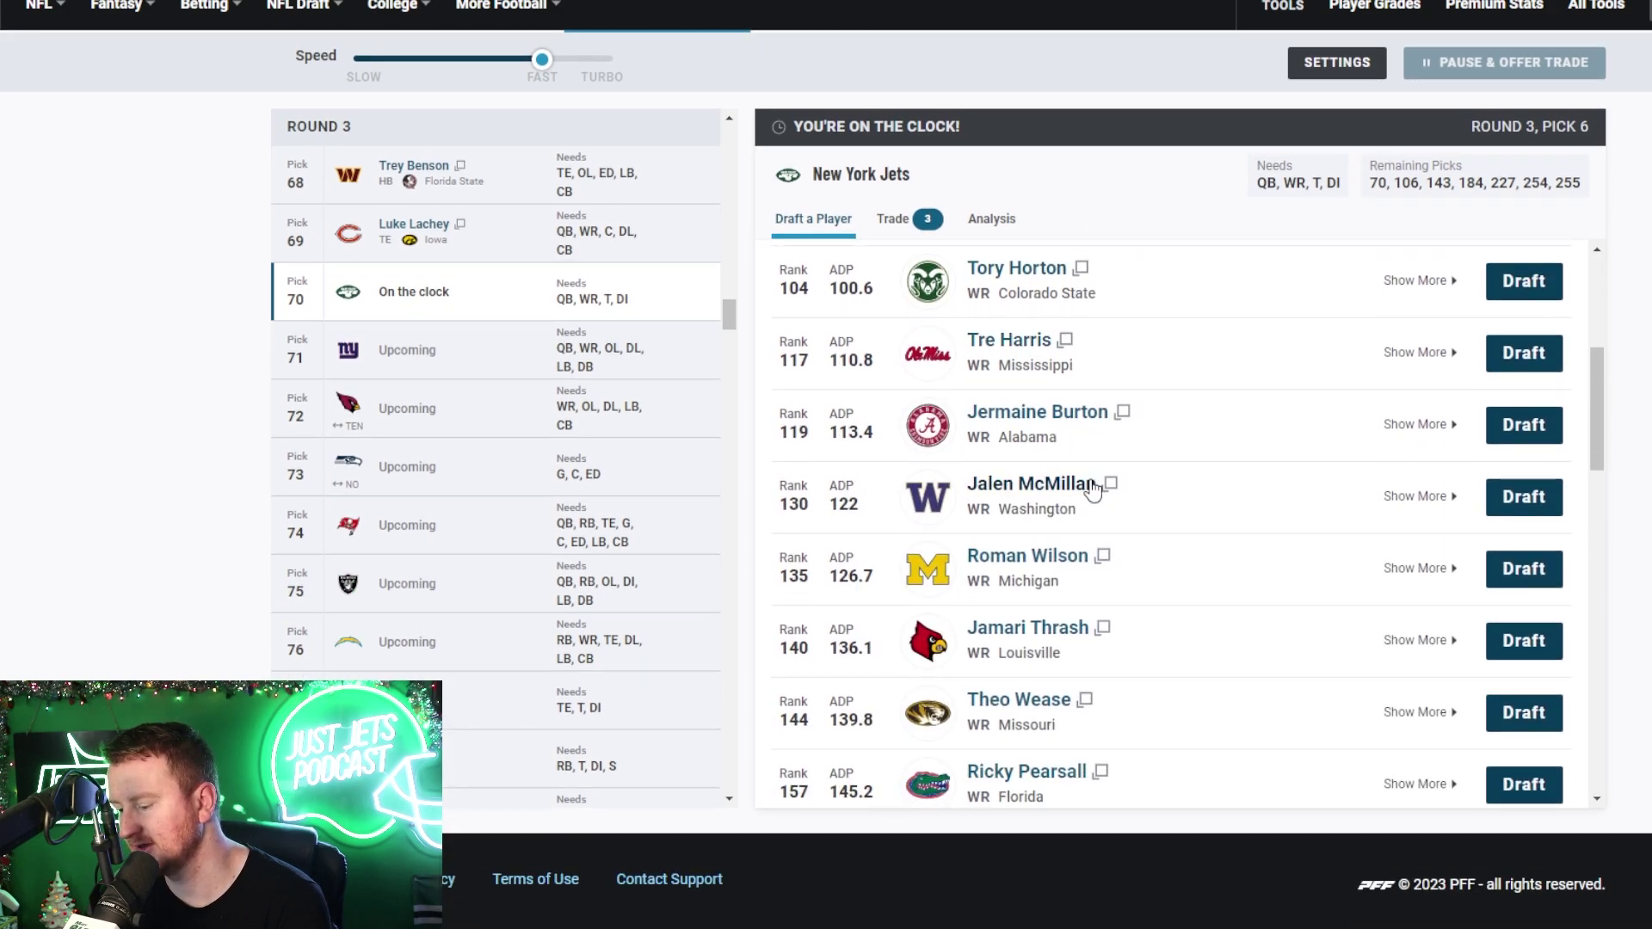
scroll(1093, 488, "up", 5)
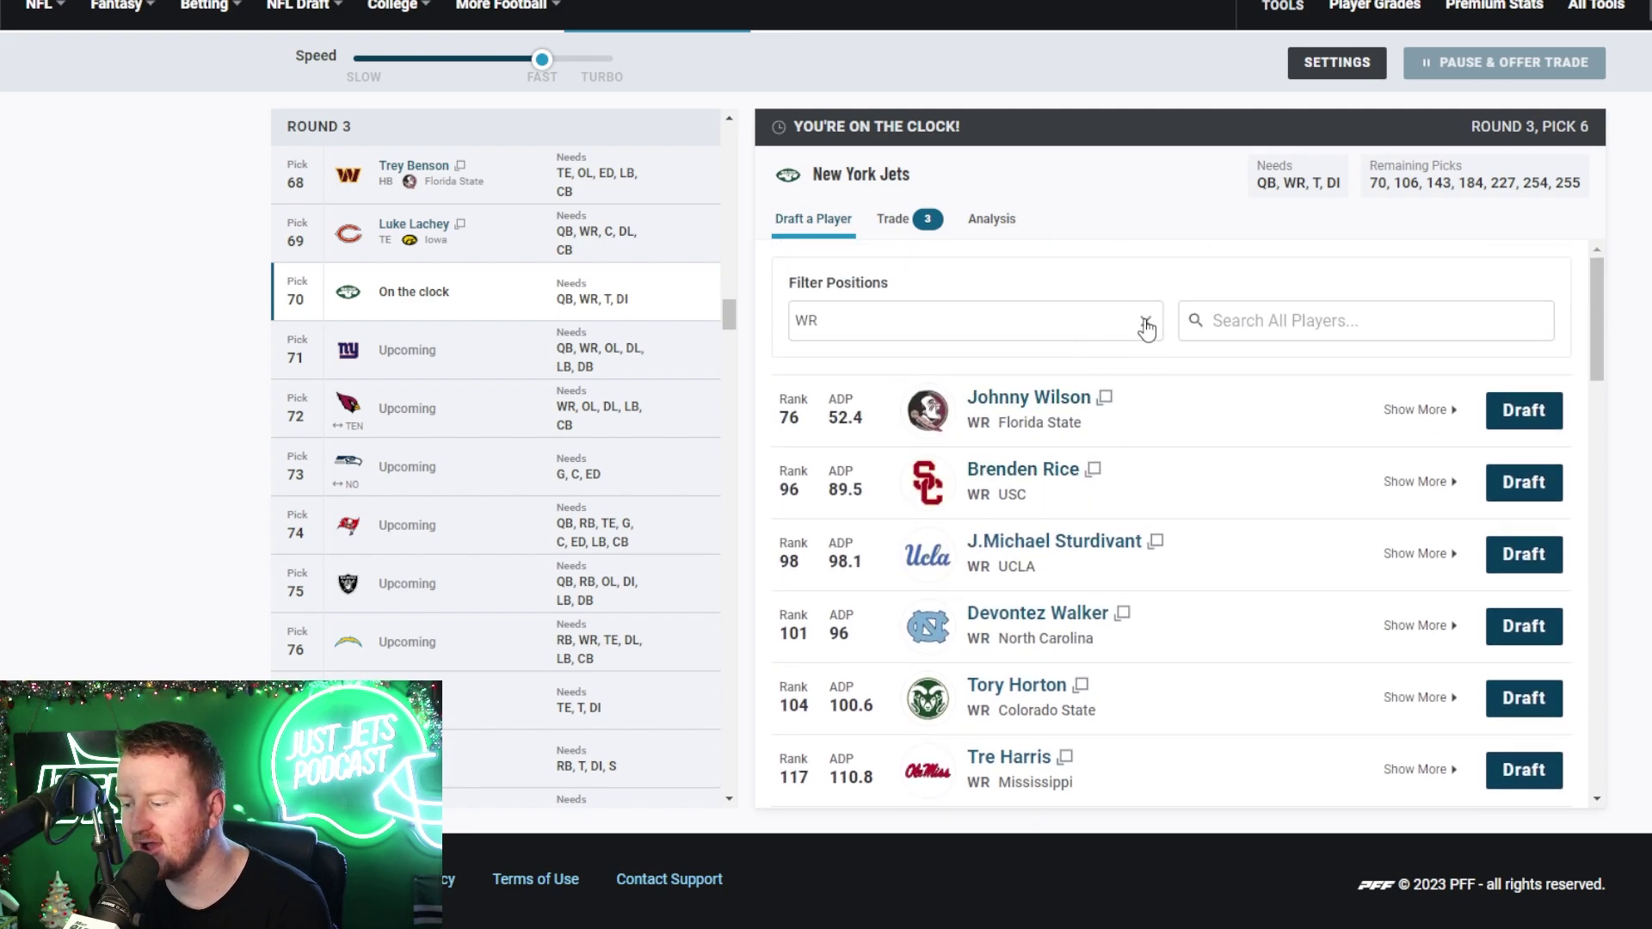
Clear the WR position filter and draft tackle Kingsley Suamataia from BYU with pick 70
left_click(1128, 320)
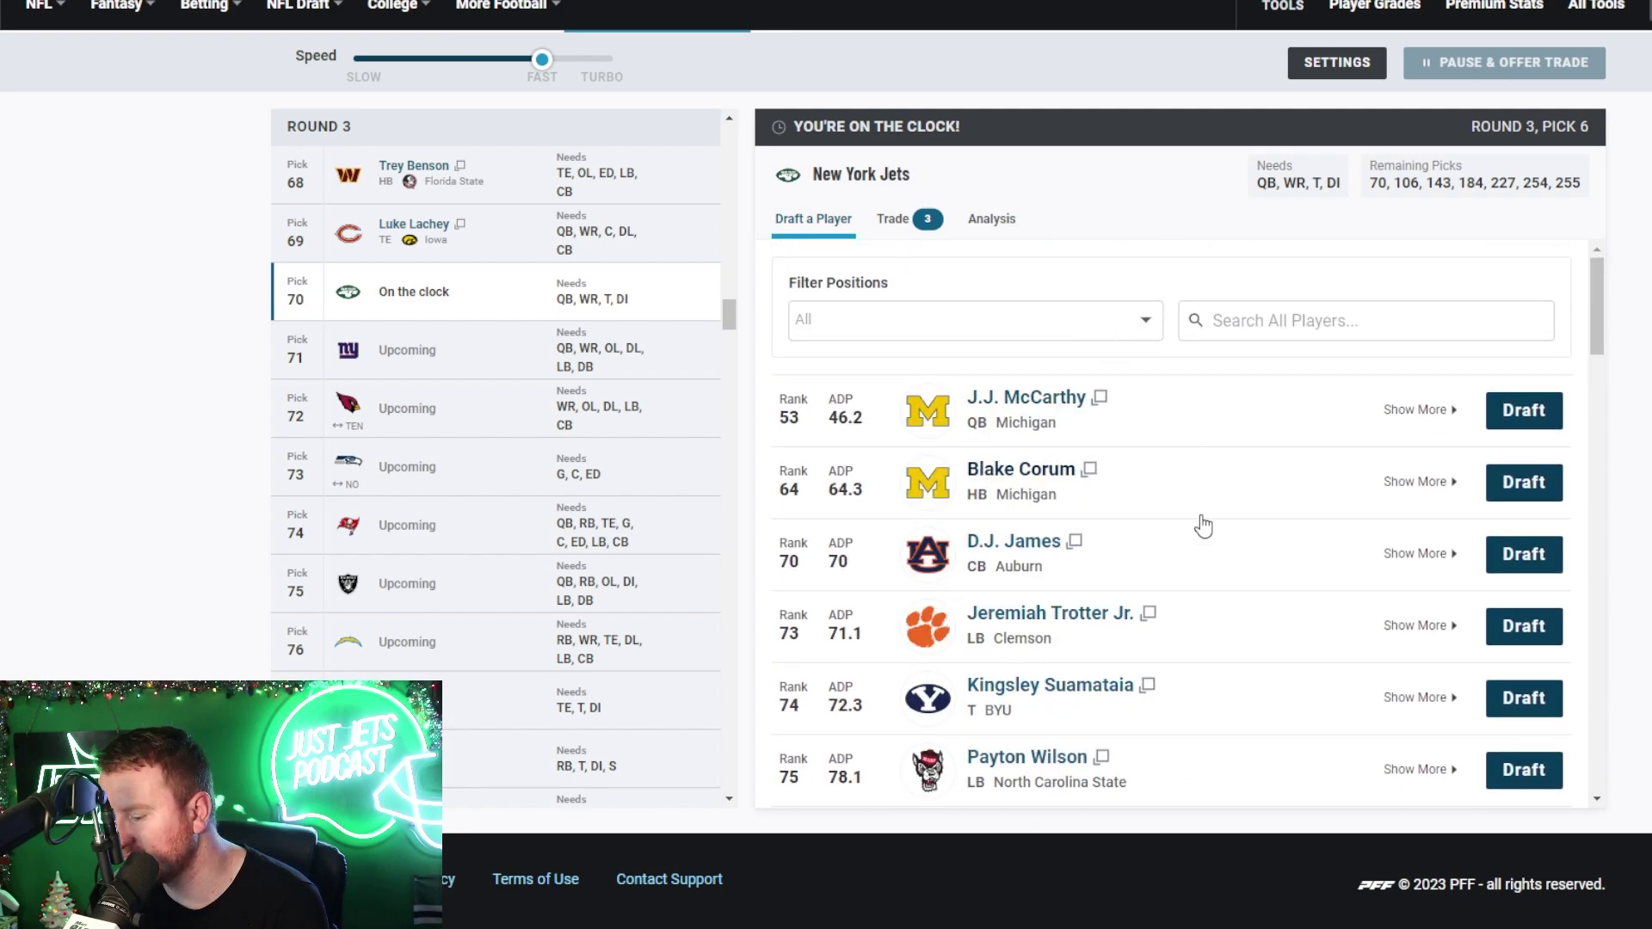
left_click(1519, 705)
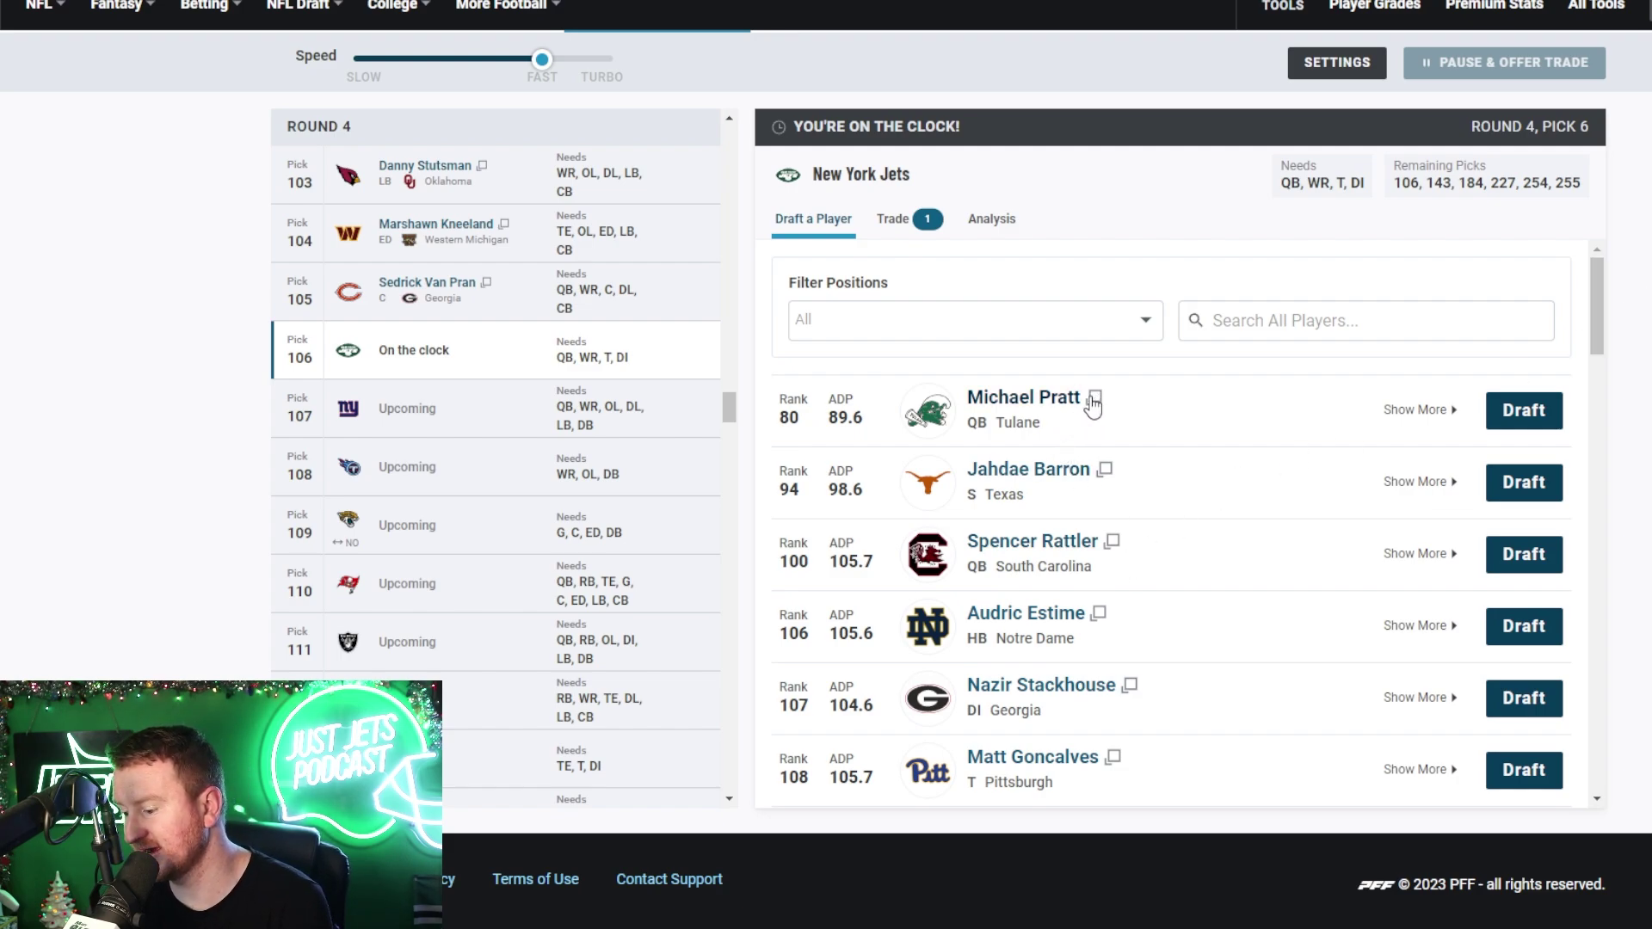
Examine the overall board for pick 106, check the IOL options, and clear that position filter
scroll(1082, 426, "down", 1)
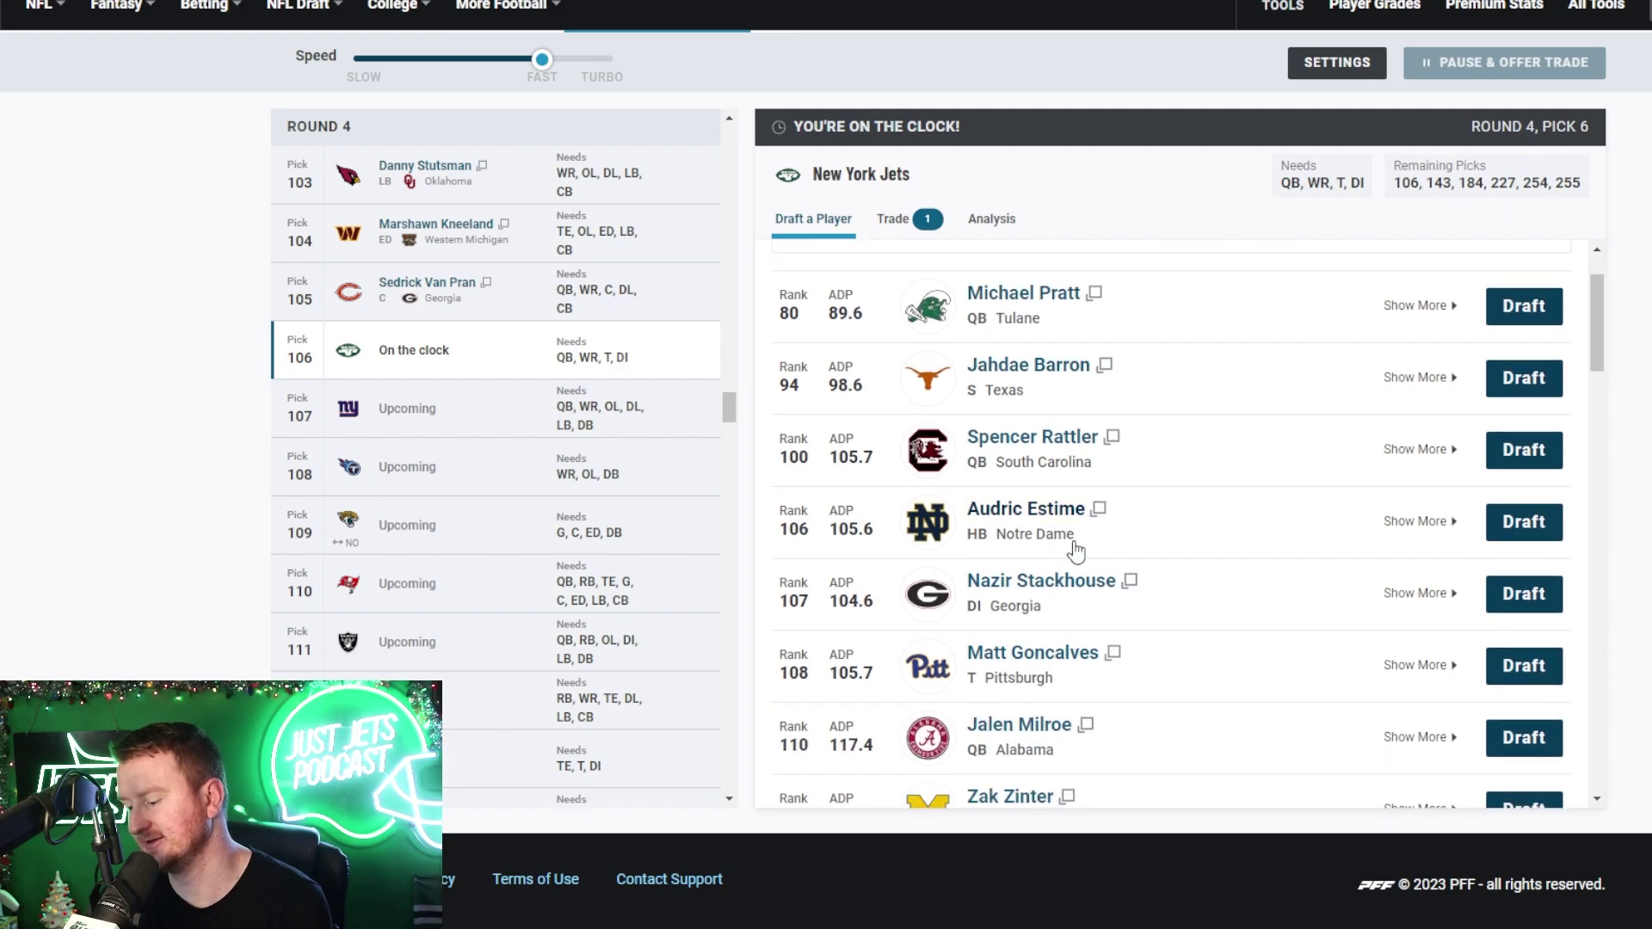
scroll(1129, 618, "down", 1)
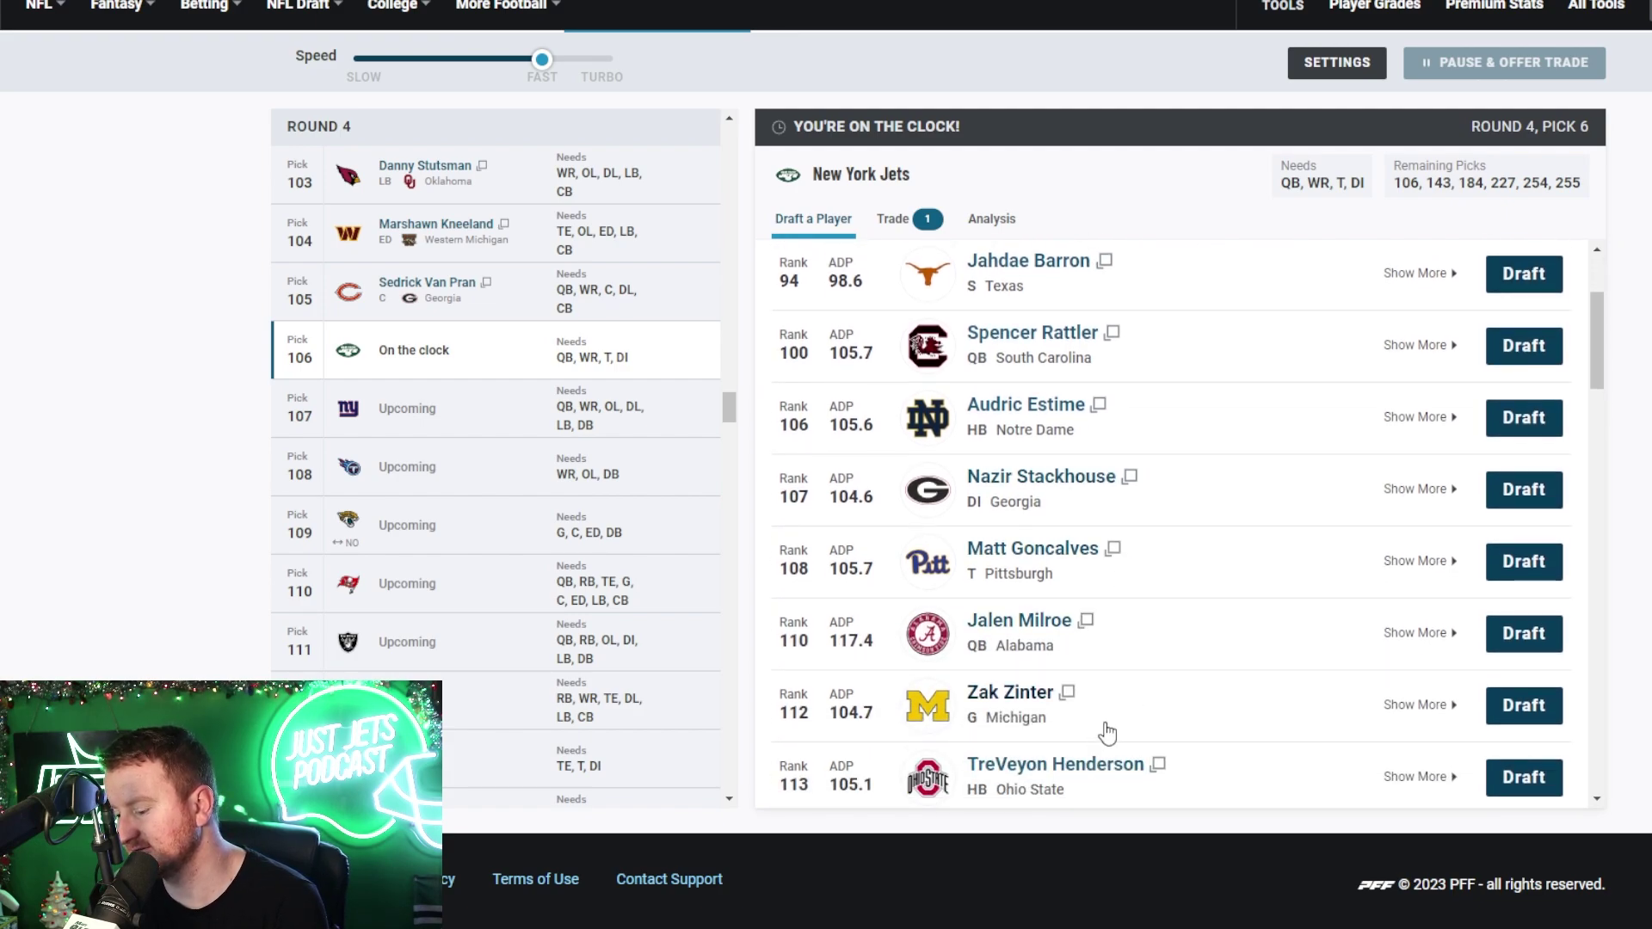
scroll(1349, 628, "up", 3)
left_click(995, 321)
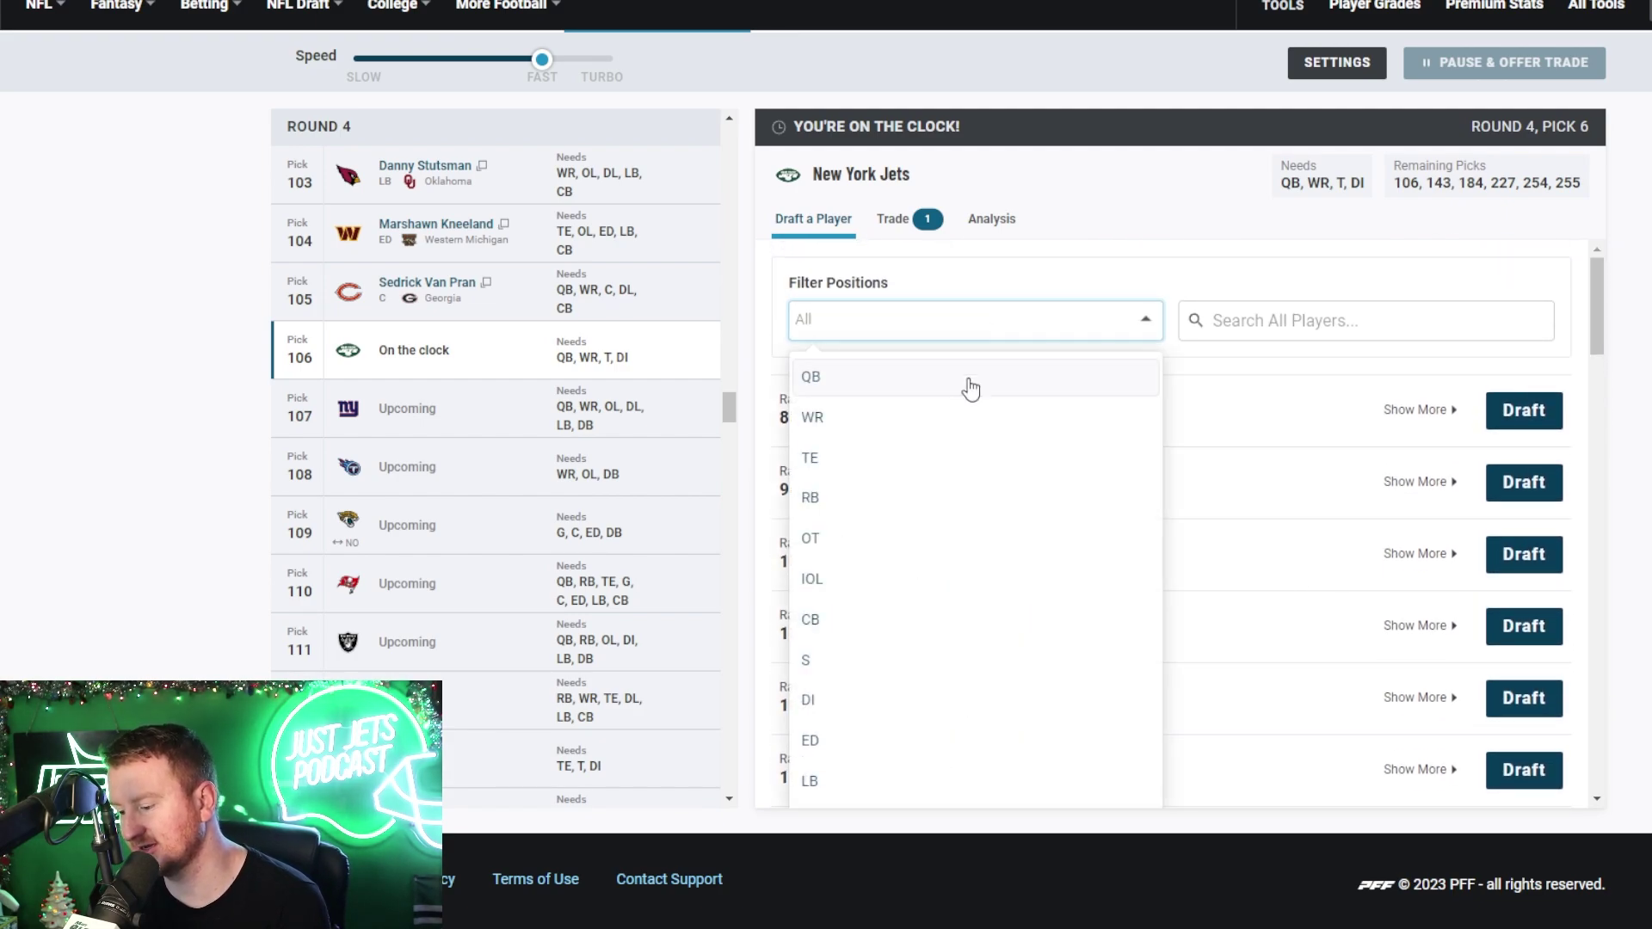
left_click(886, 583)
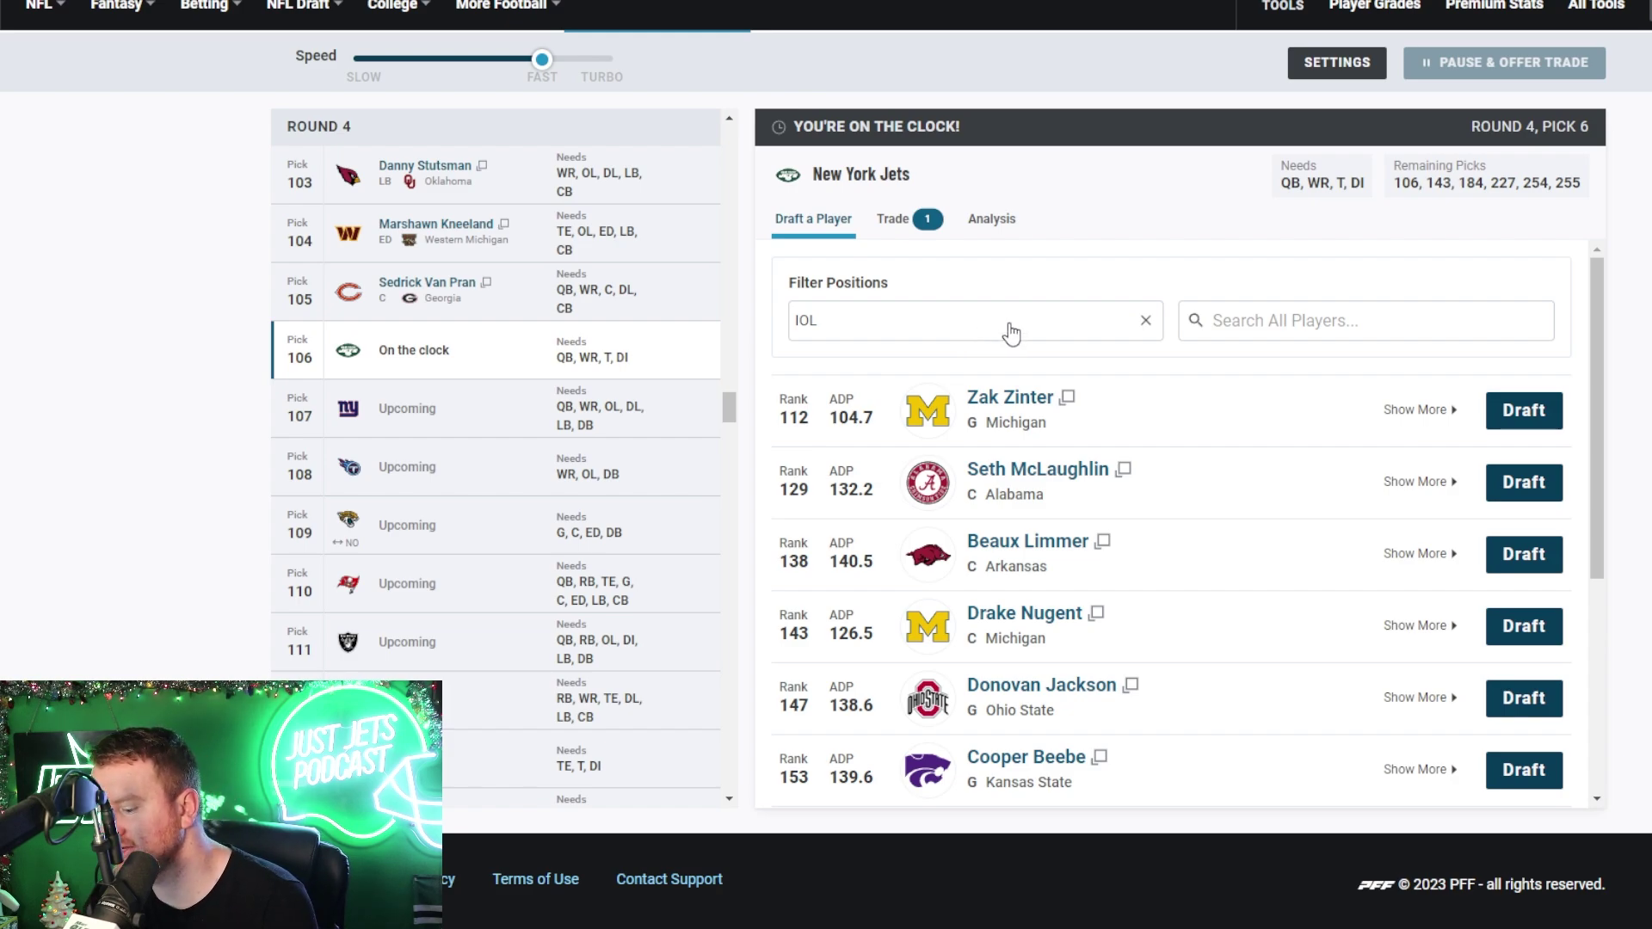
left_click(1146, 322)
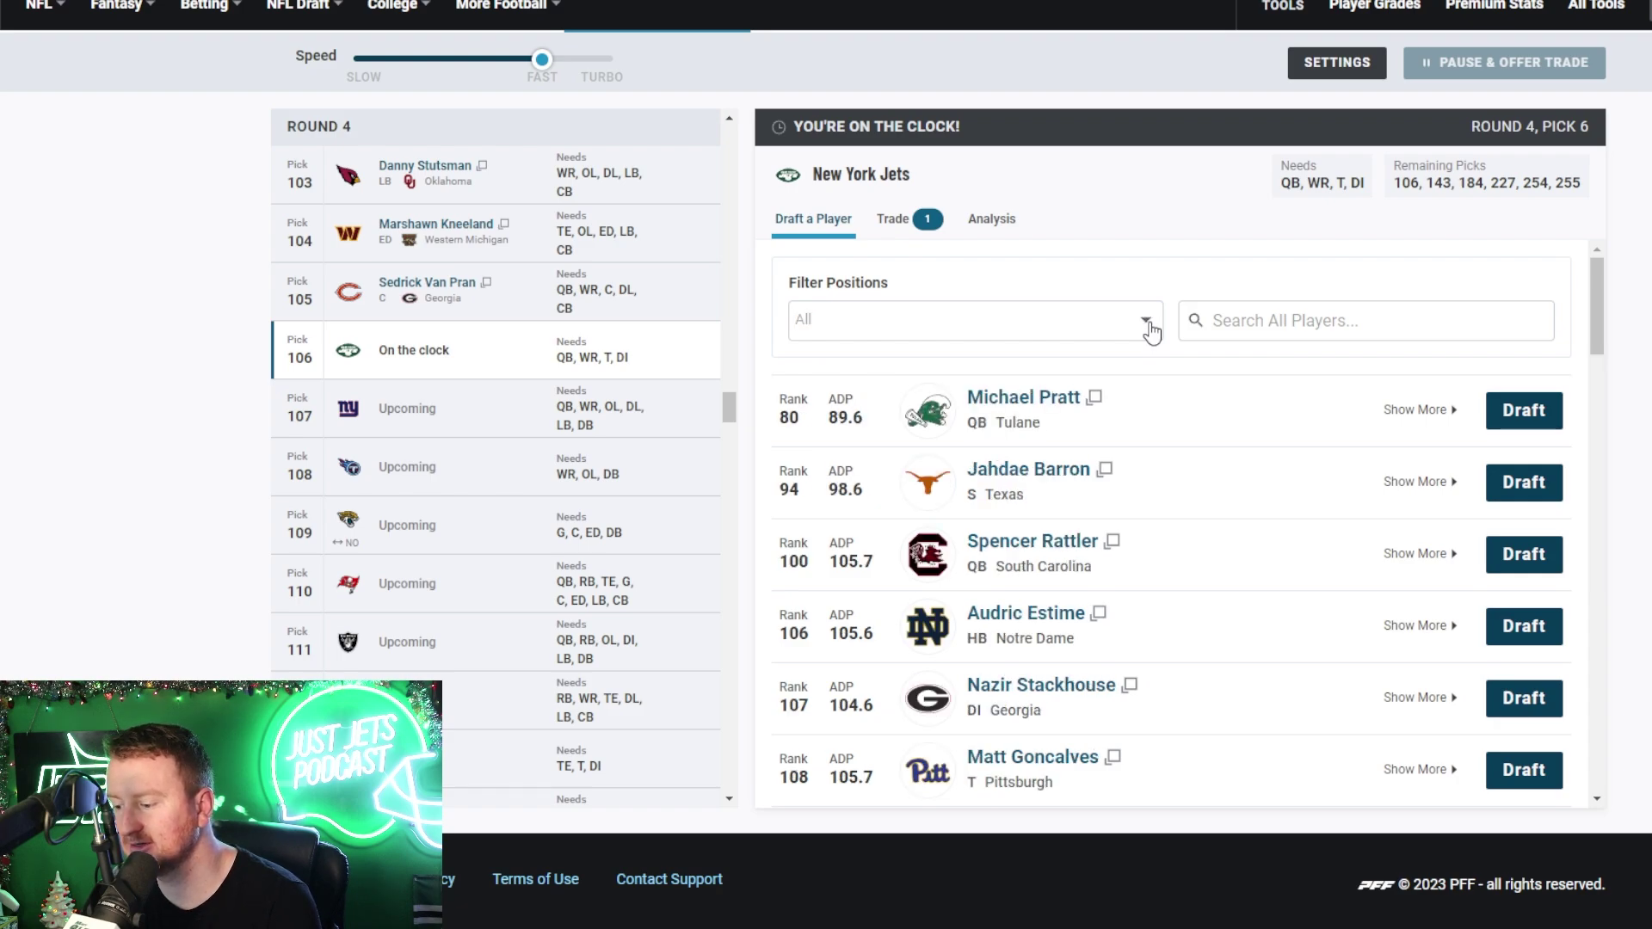
Filter the available players to WR and draft Tre Harris from Mississippi with pick 106
left_click(1101, 340)
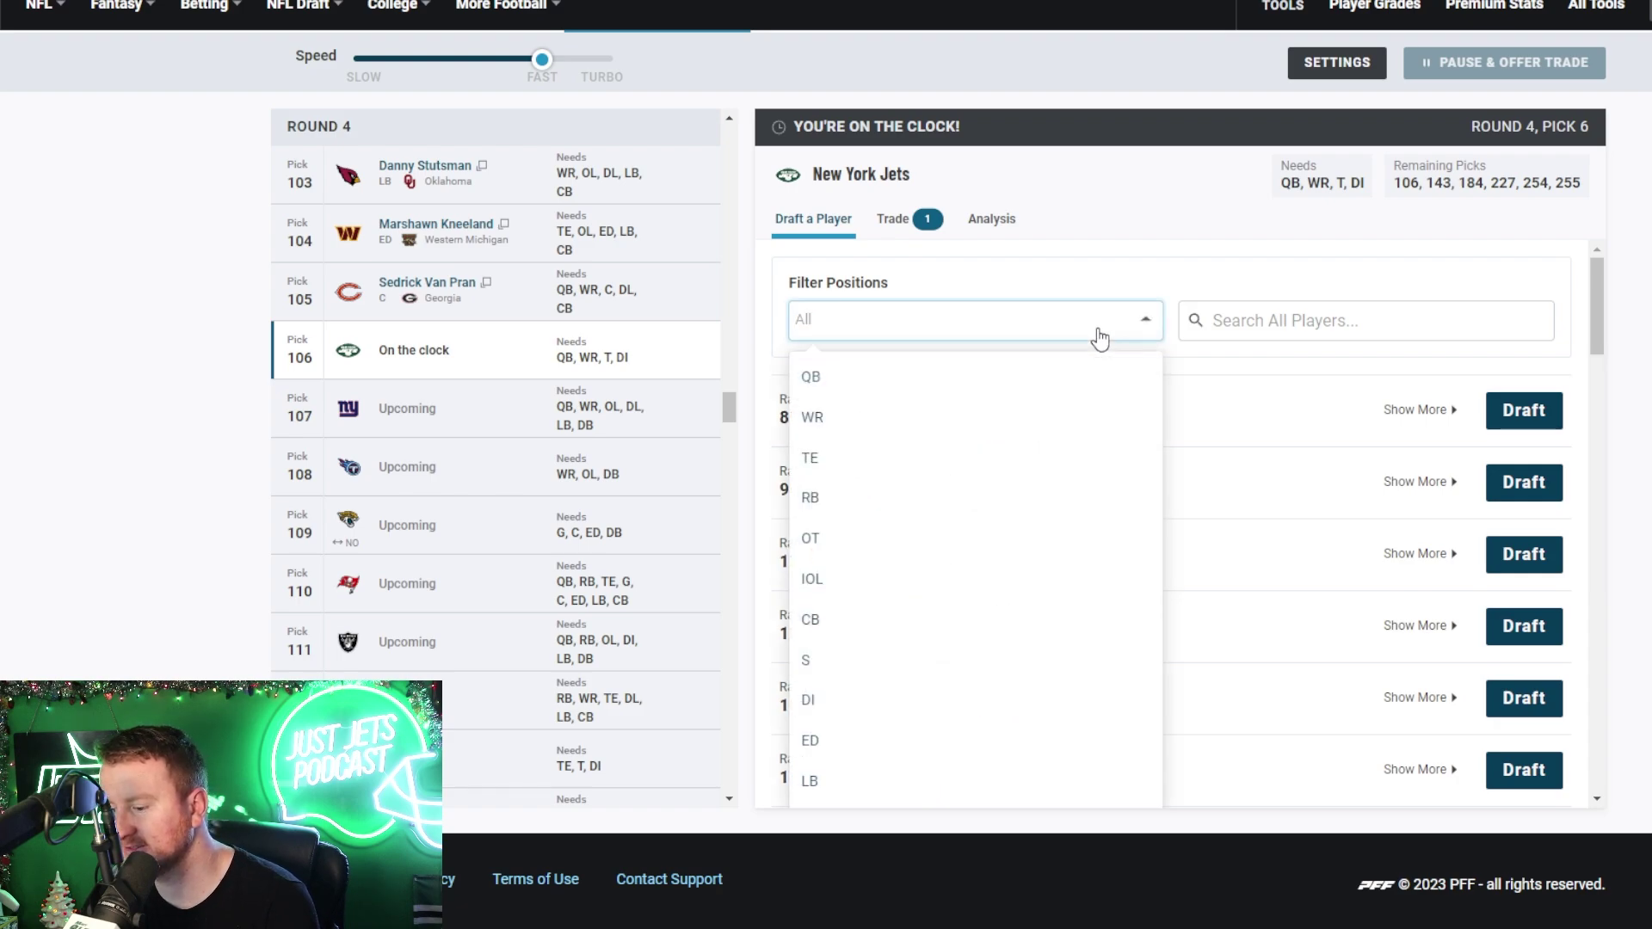
left_click(839, 426)
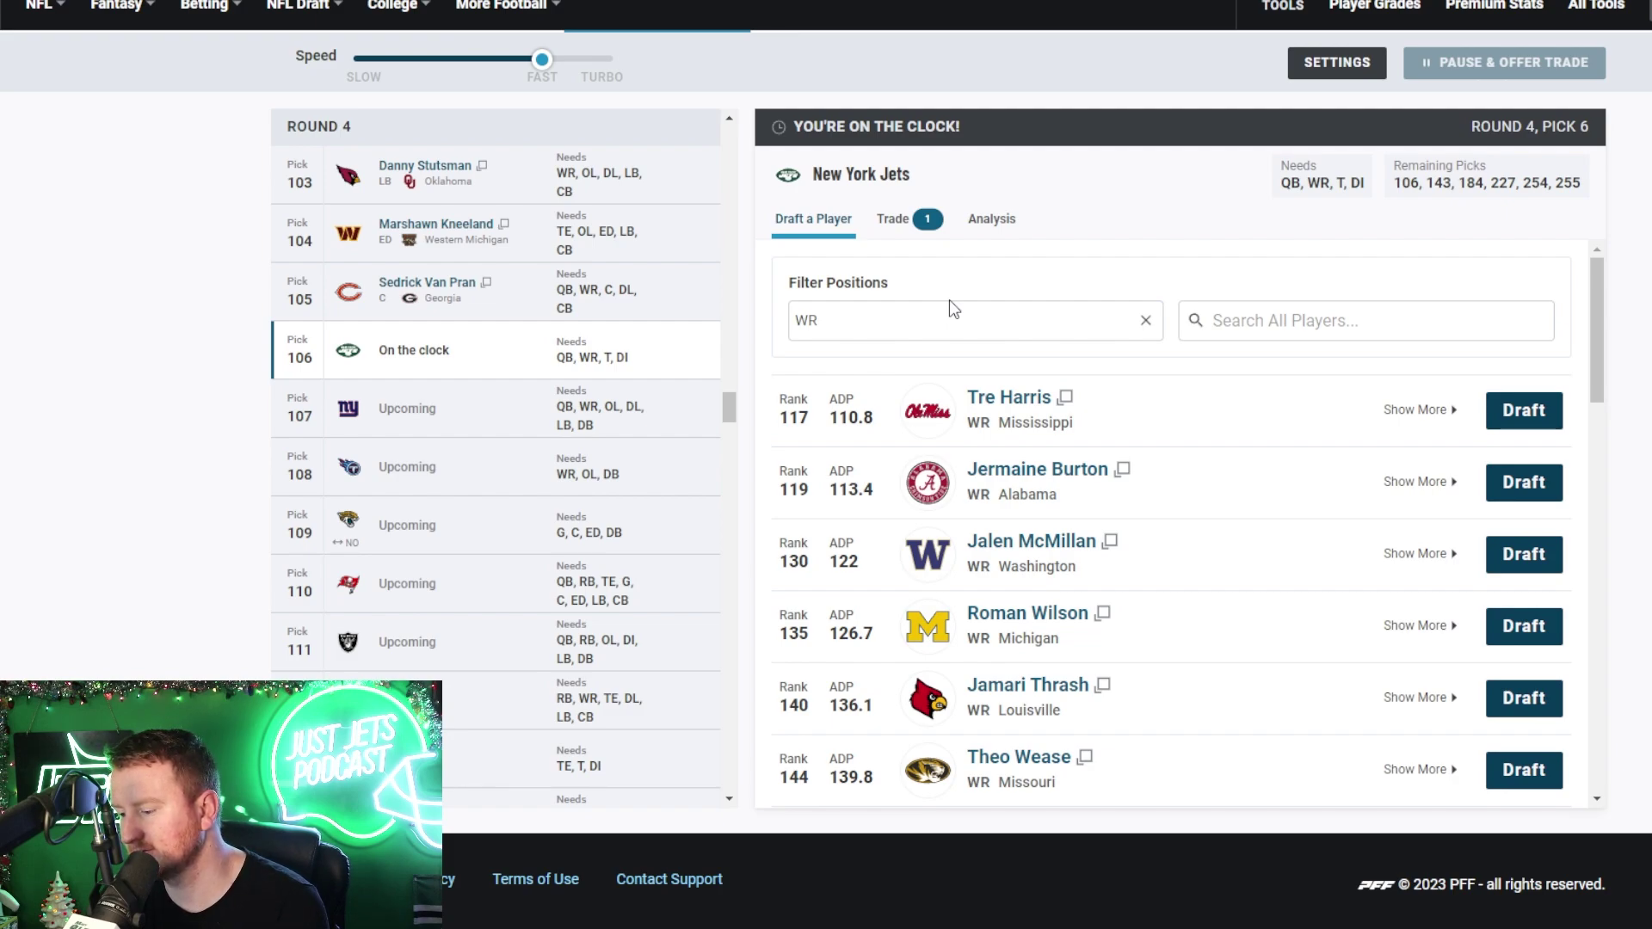
left_click(1521, 414)
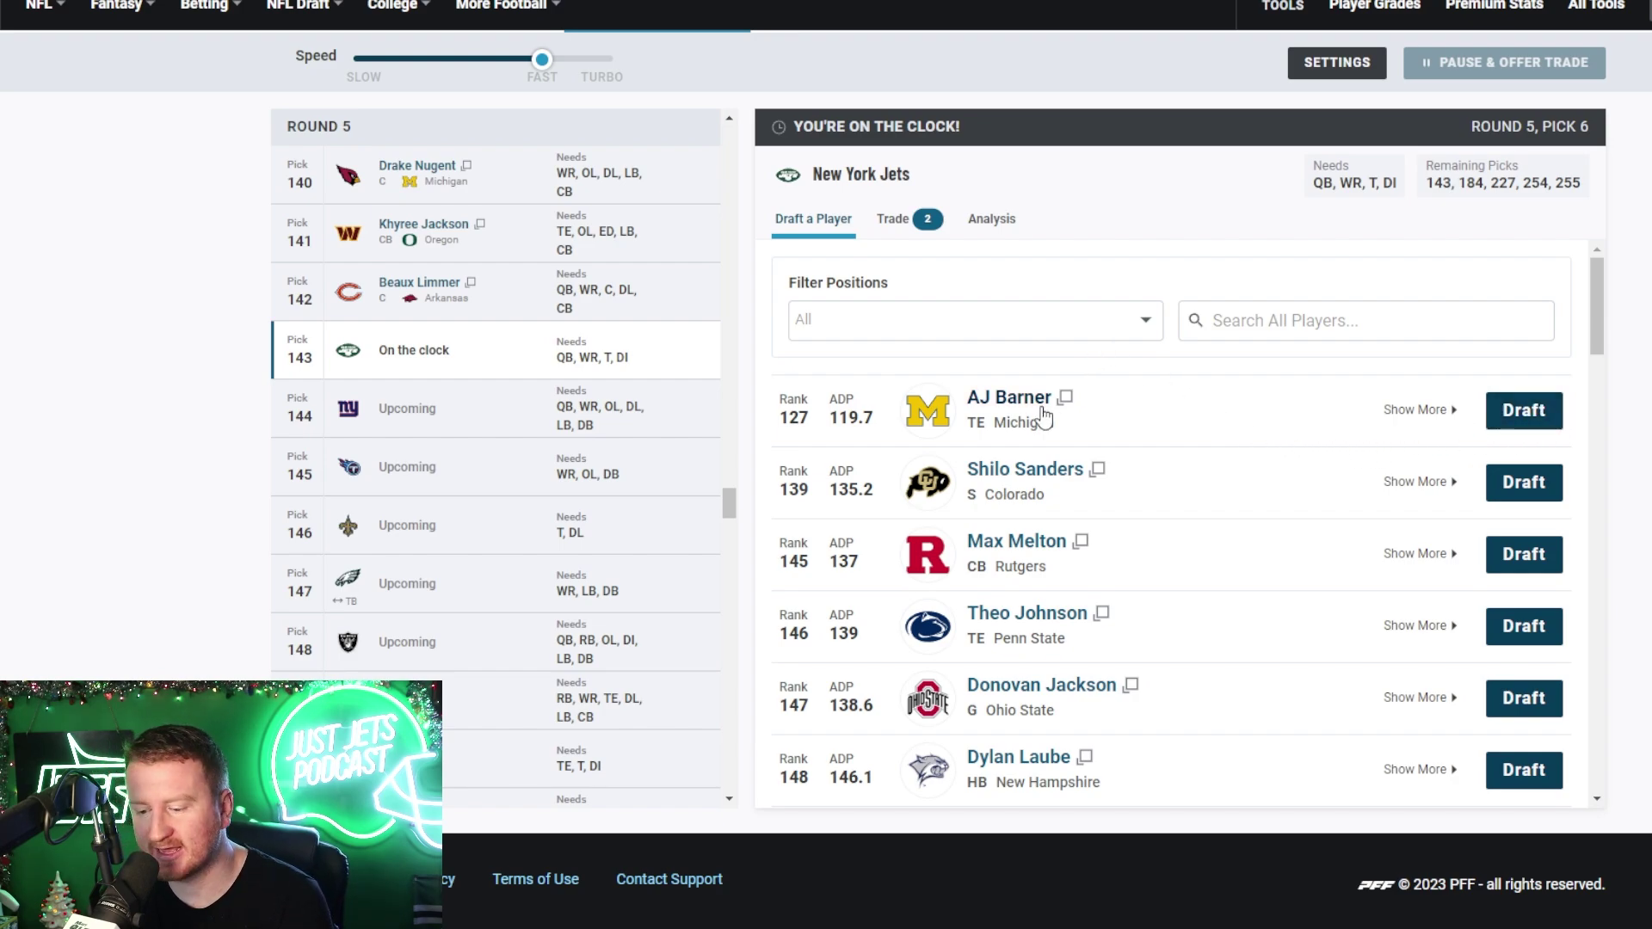
Draft guard Donovan Jackson from Ohio State with the Jets' round 5 pick, number 143
scroll(1117, 560, "down", 1)
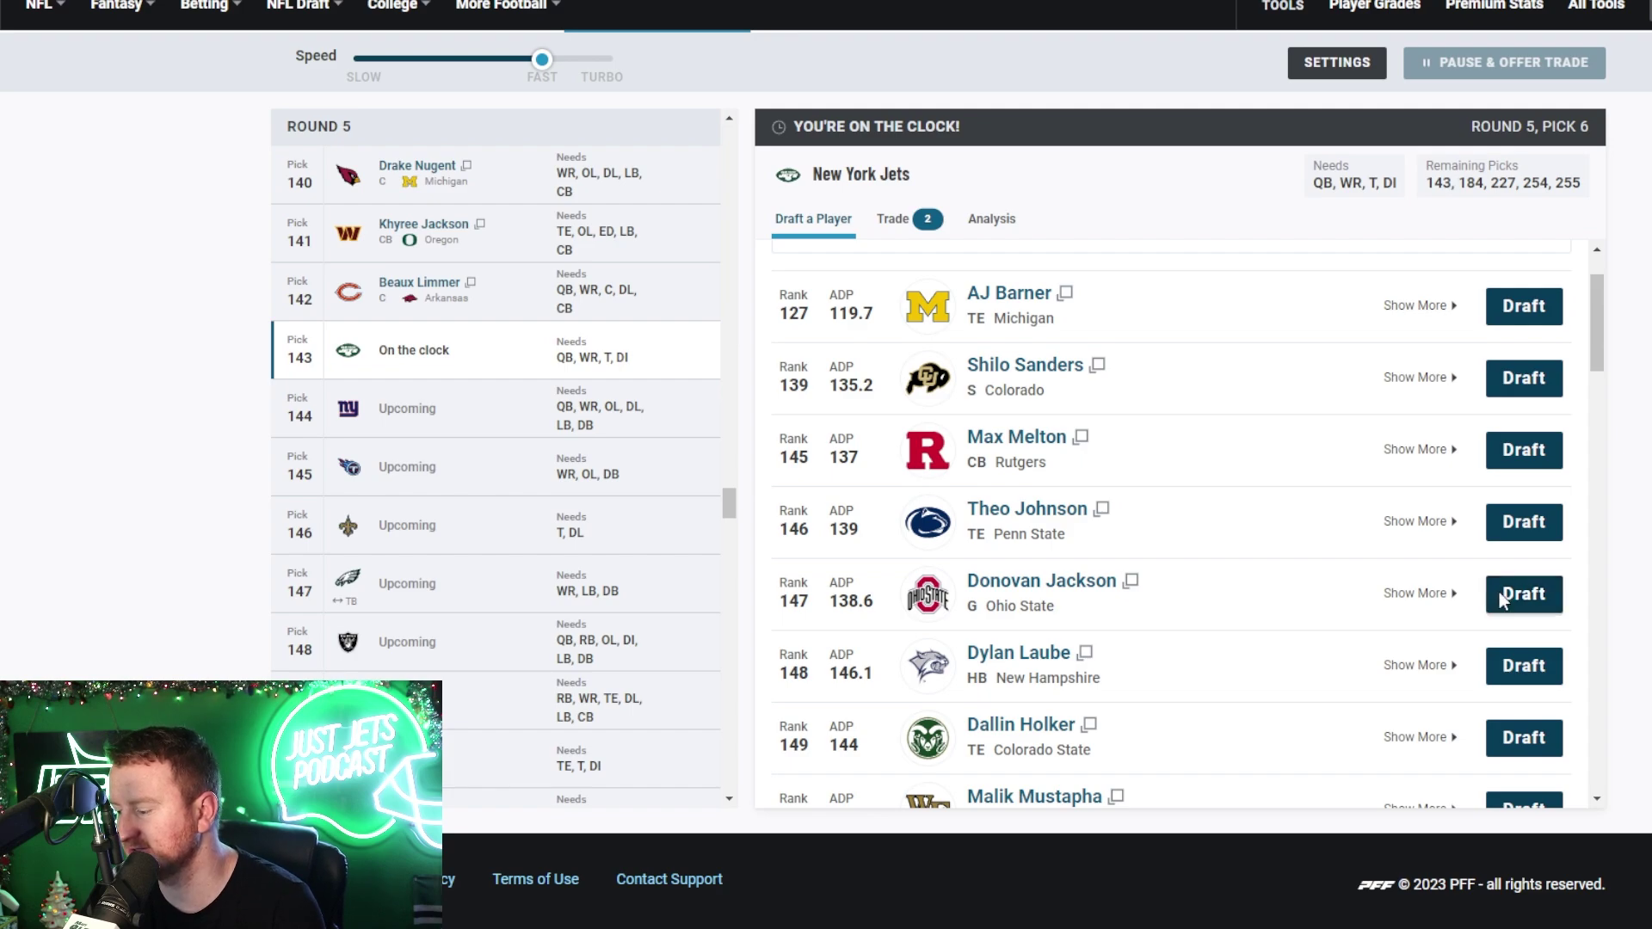
left_click(1523, 594)
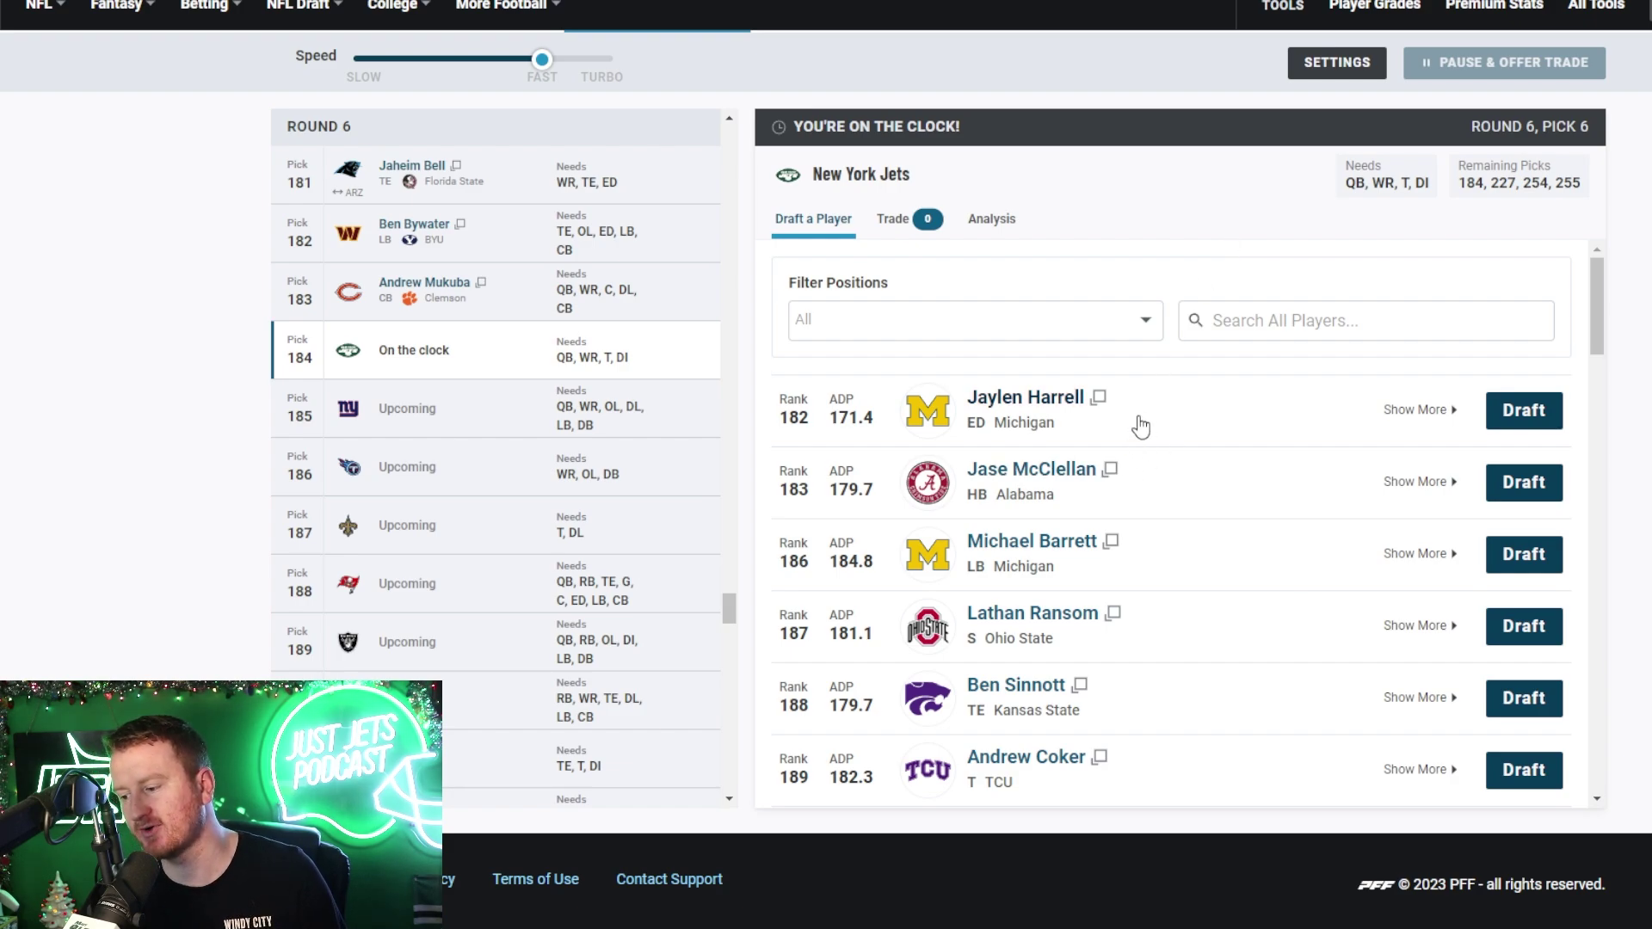
Examine the available players across all positions for the Jets' round 6 pick, number 184
scroll(1141, 426, "down", 1)
scroll(1141, 426, "down", 3)
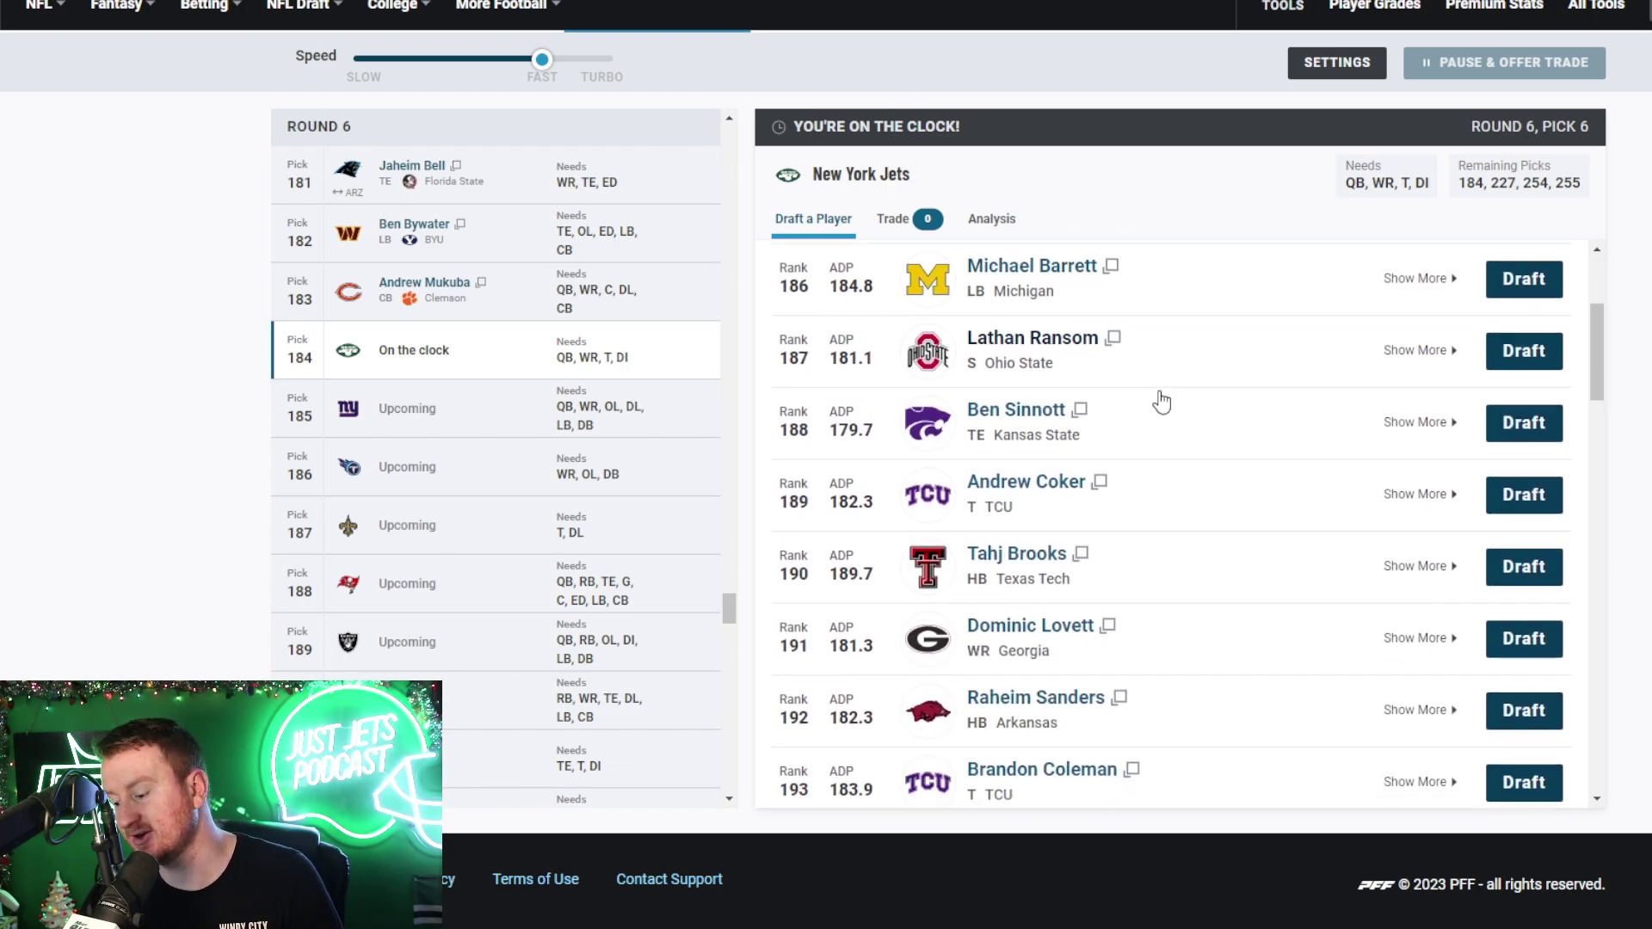
scroll(1162, 400, "down", 1)
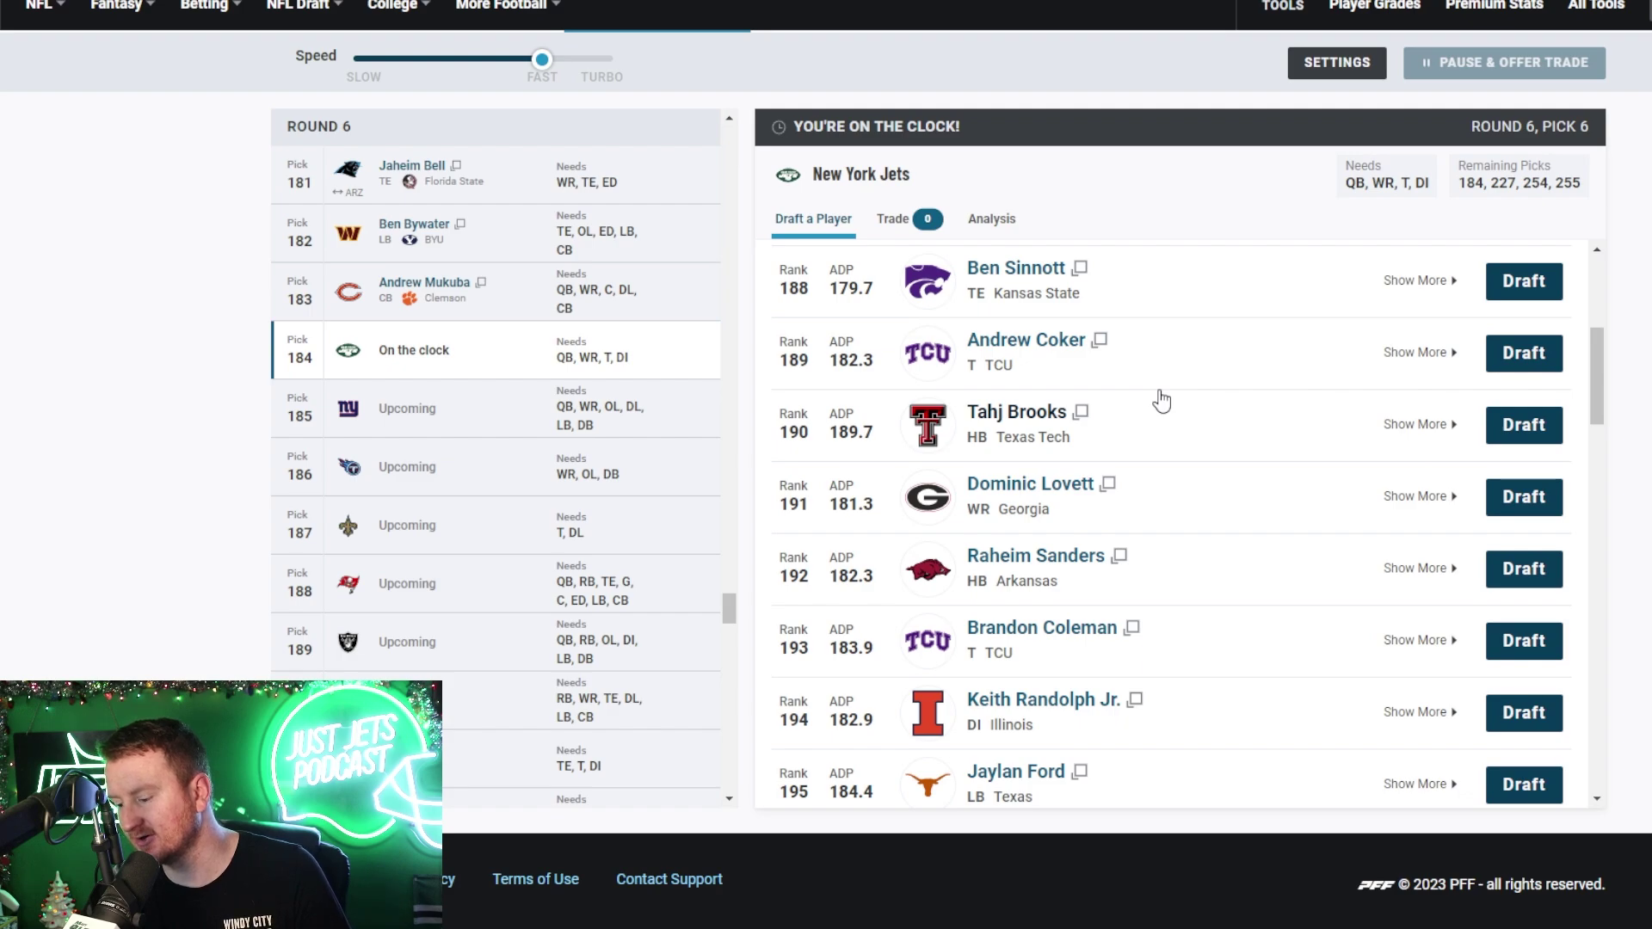
scroll(1161, 400, "down", 1)
scroll(1161, 400, "up", 3)
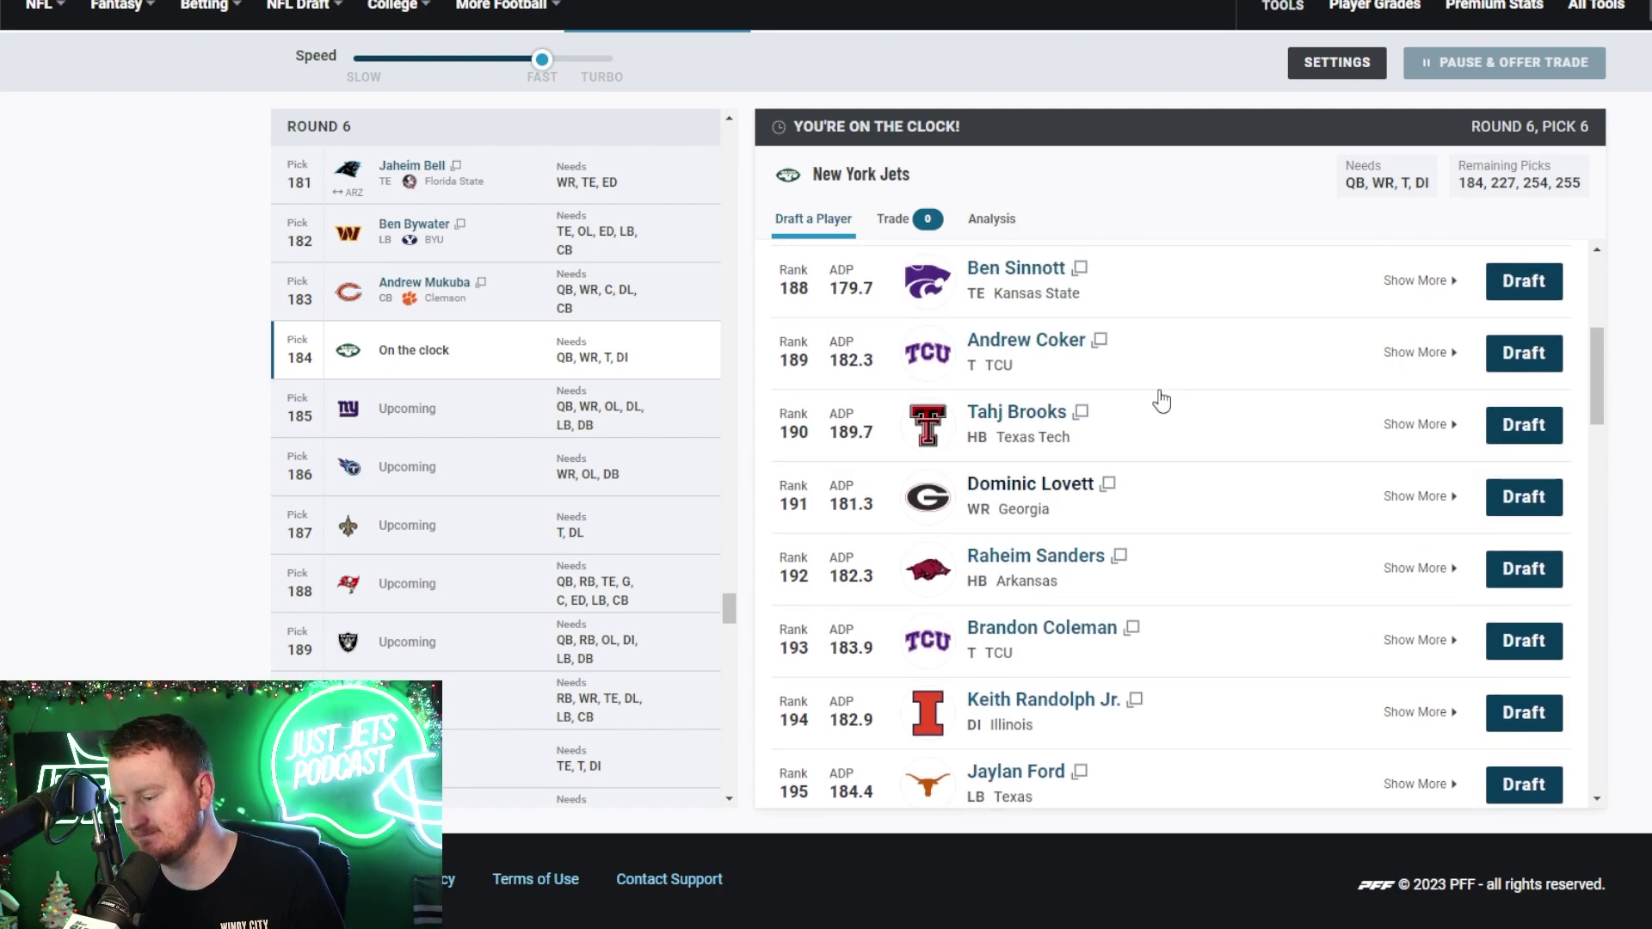
scroll(1161, 400, "down", 3)
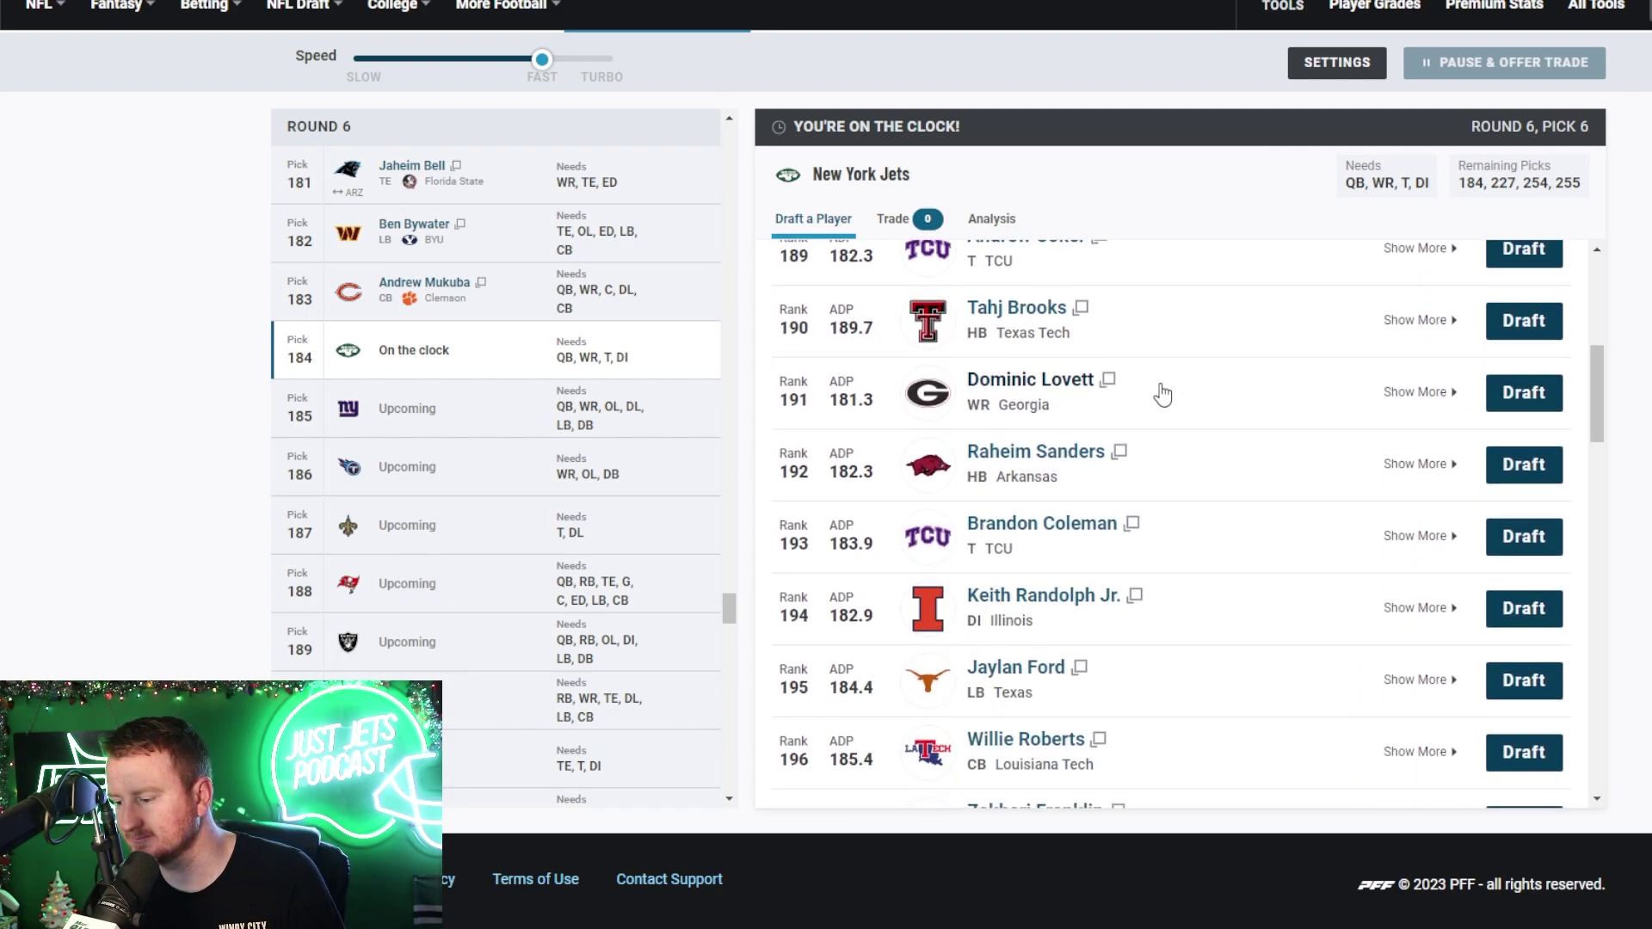
scroll(1161, 400, "down", 1)
scroll(1163, 392, "down", 1)
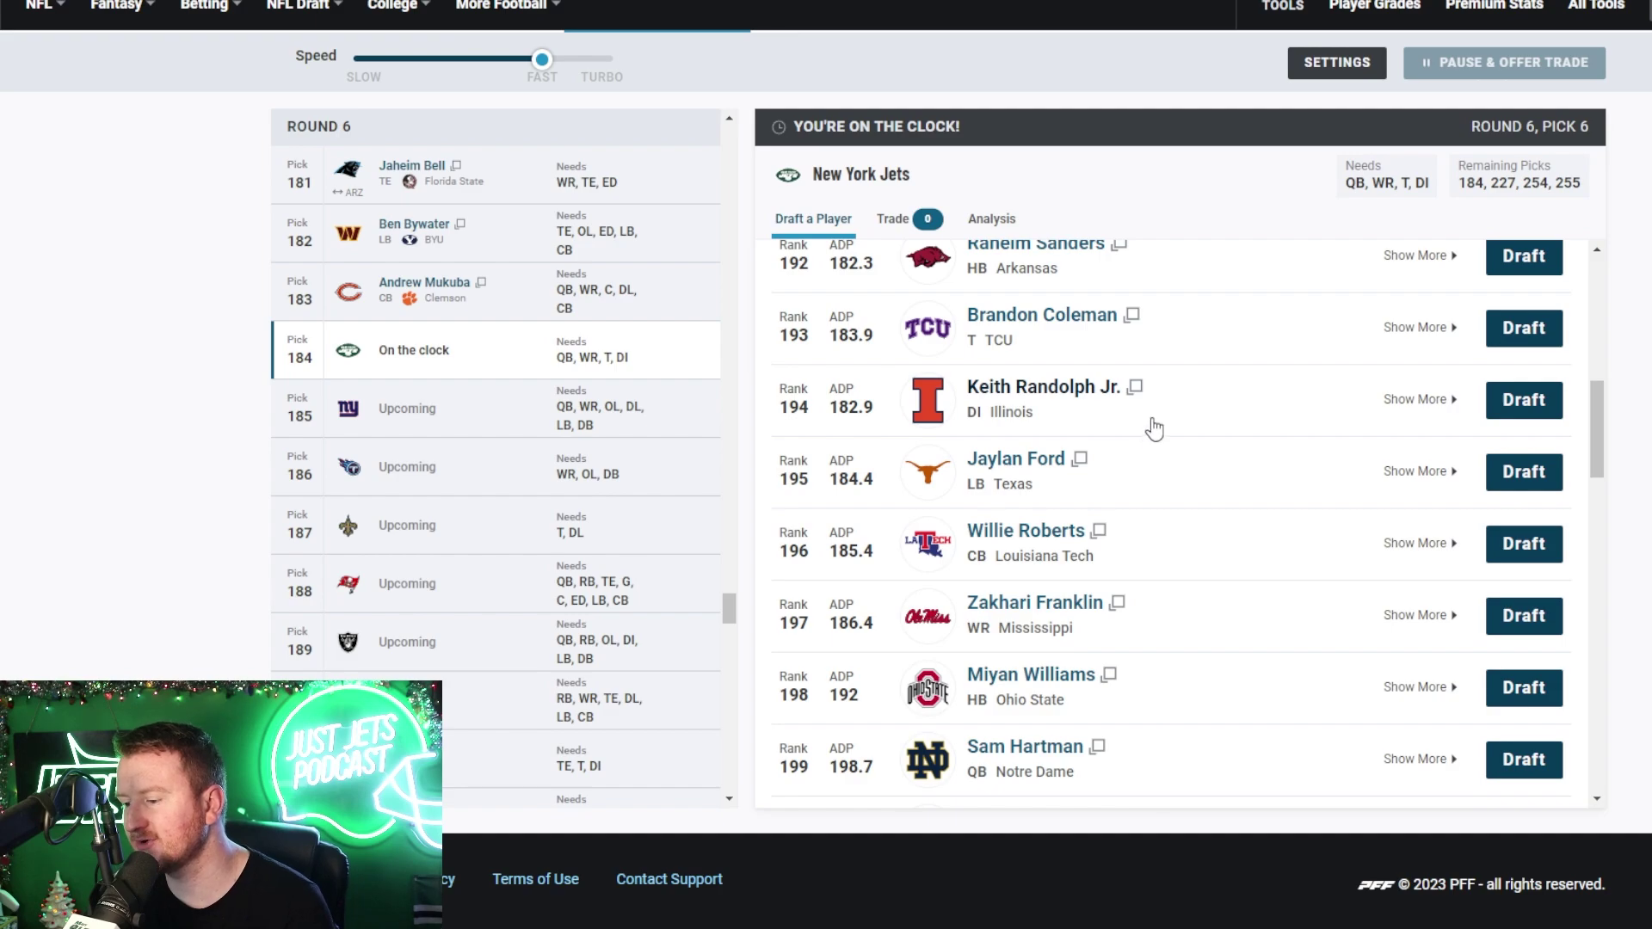
scroll(1183, 443, "up", 1)
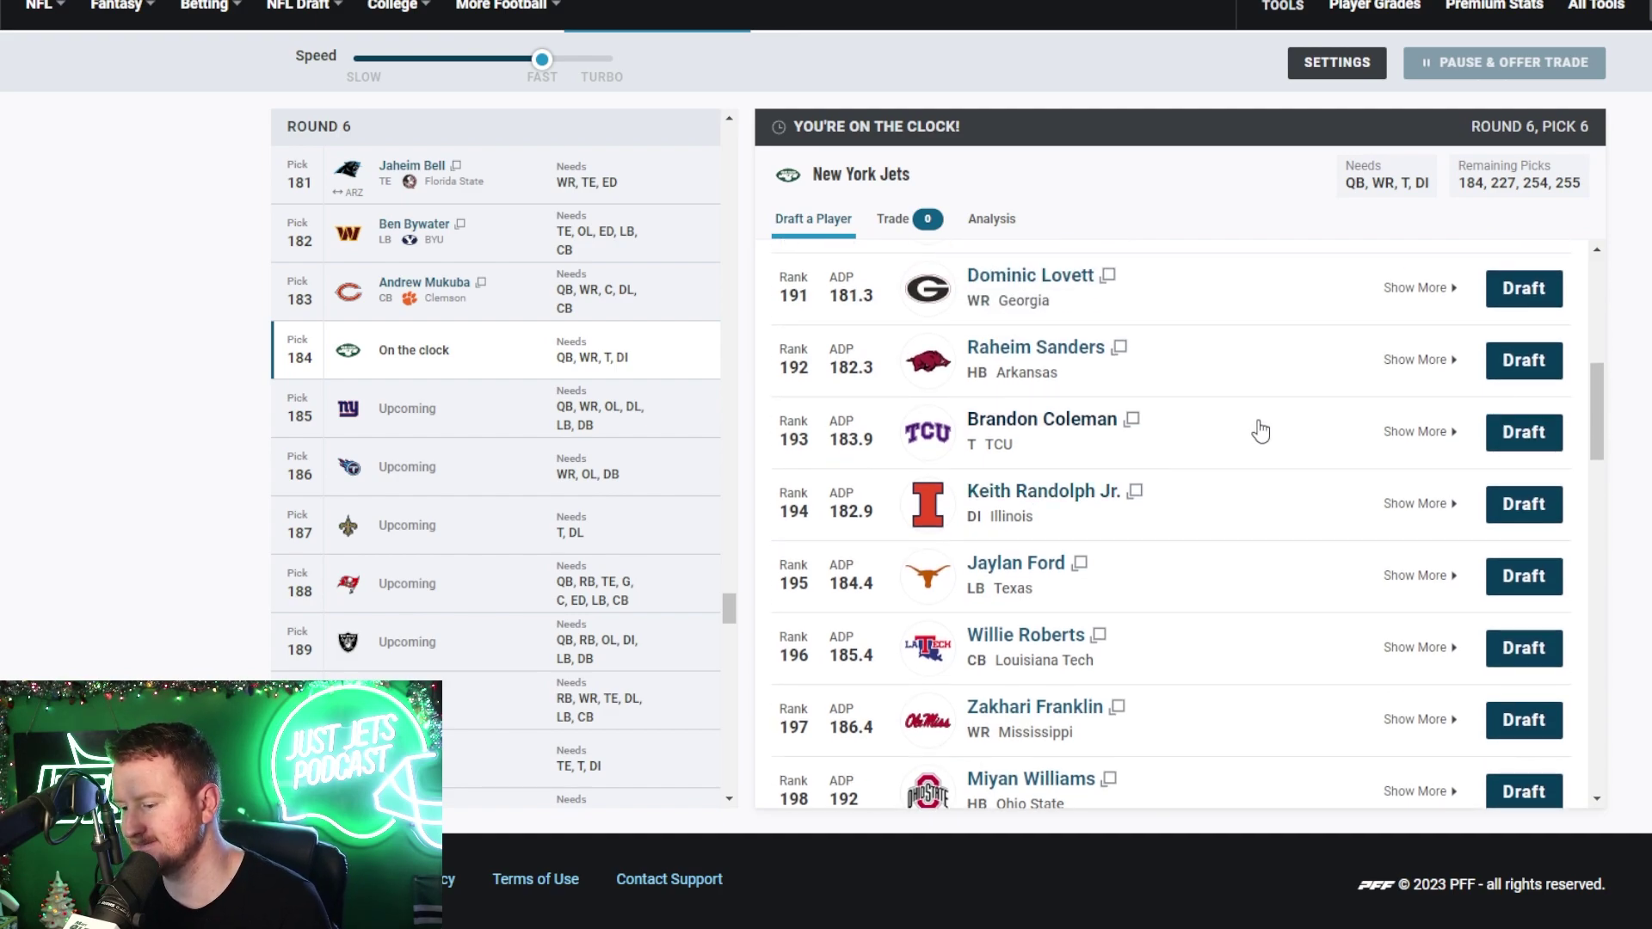
scroll(1256, 433, "up", 3)
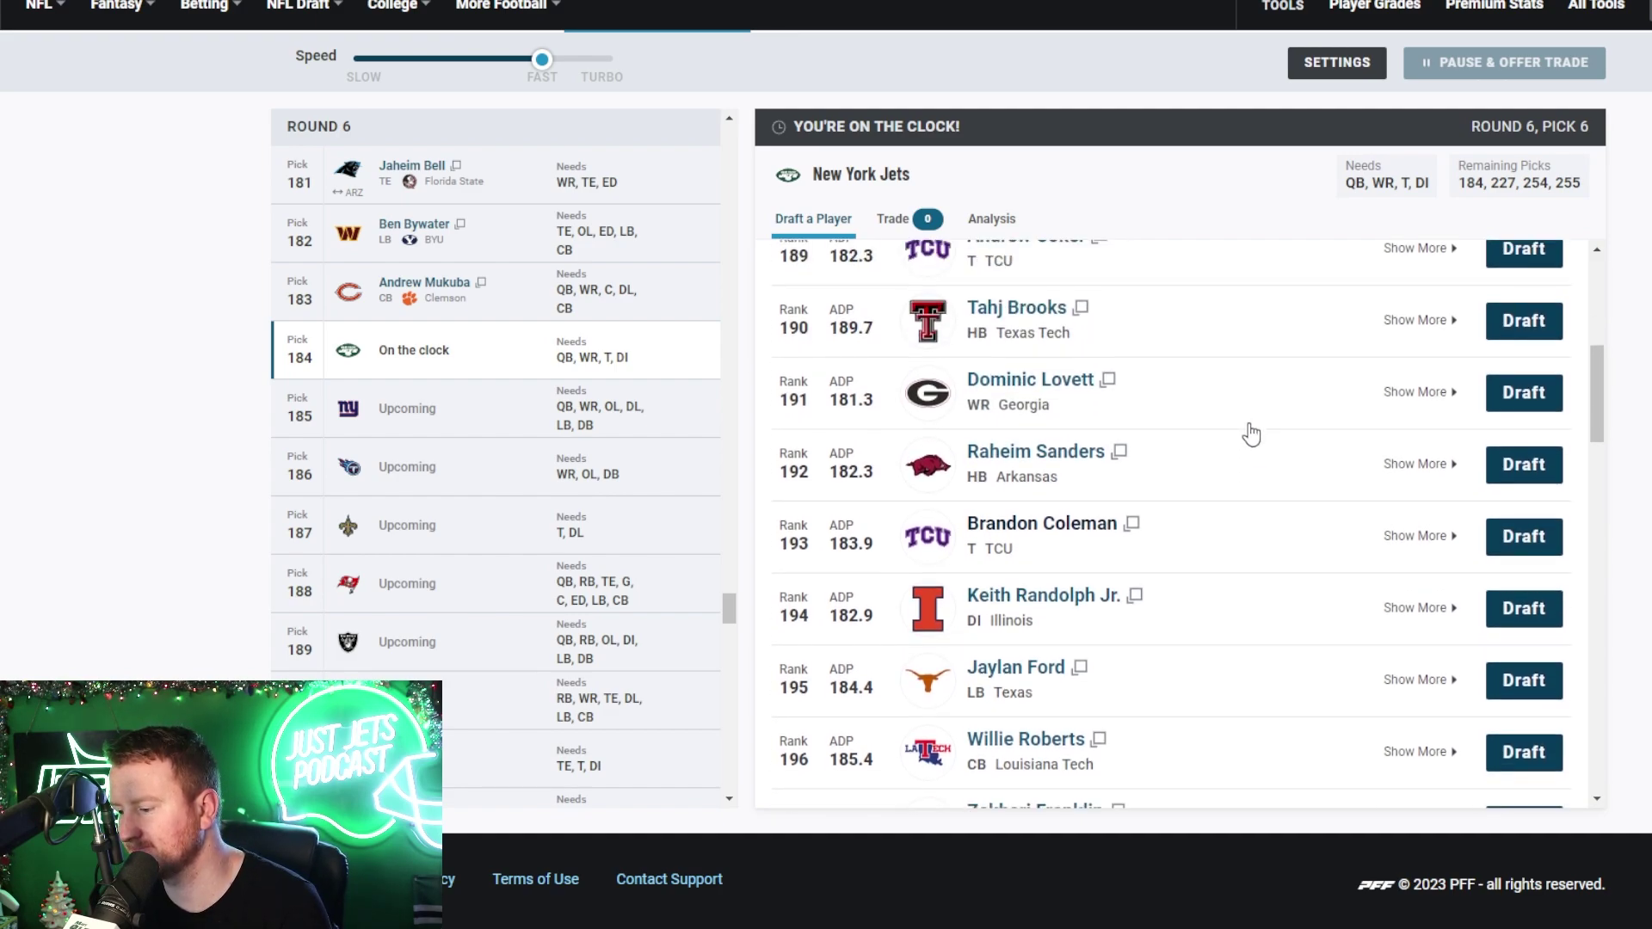
scroll(1251, 434, "up", 5)
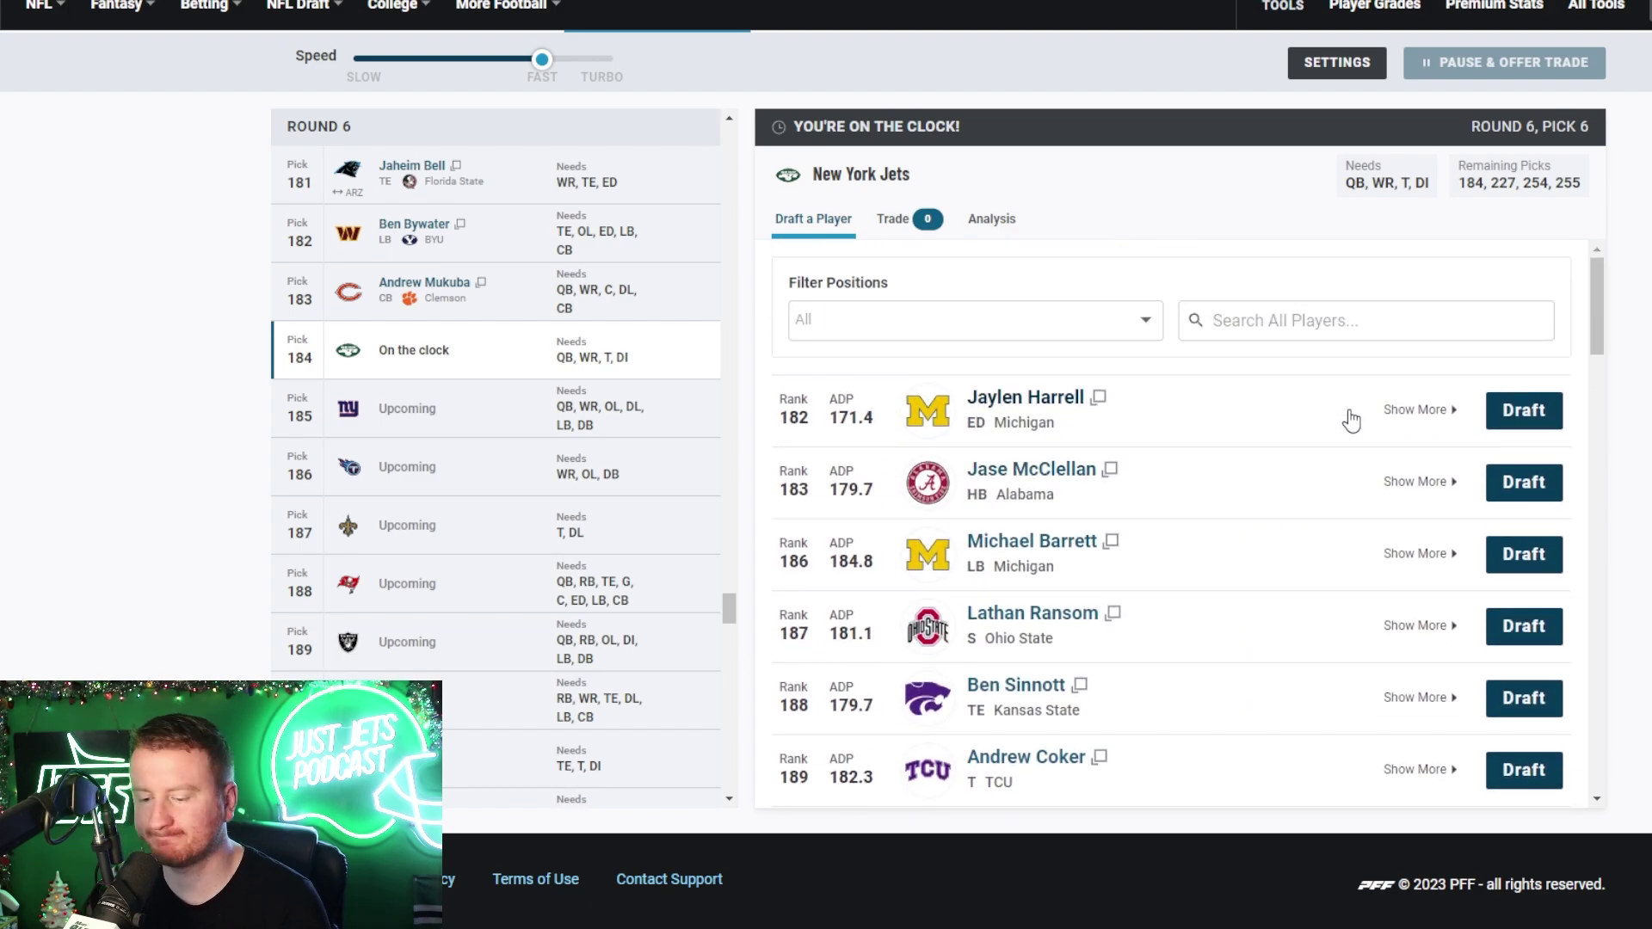
Filter the available players to DI and draft Keith Randolph Jr. from Illinois with pick 184
left_click(1087, 332)
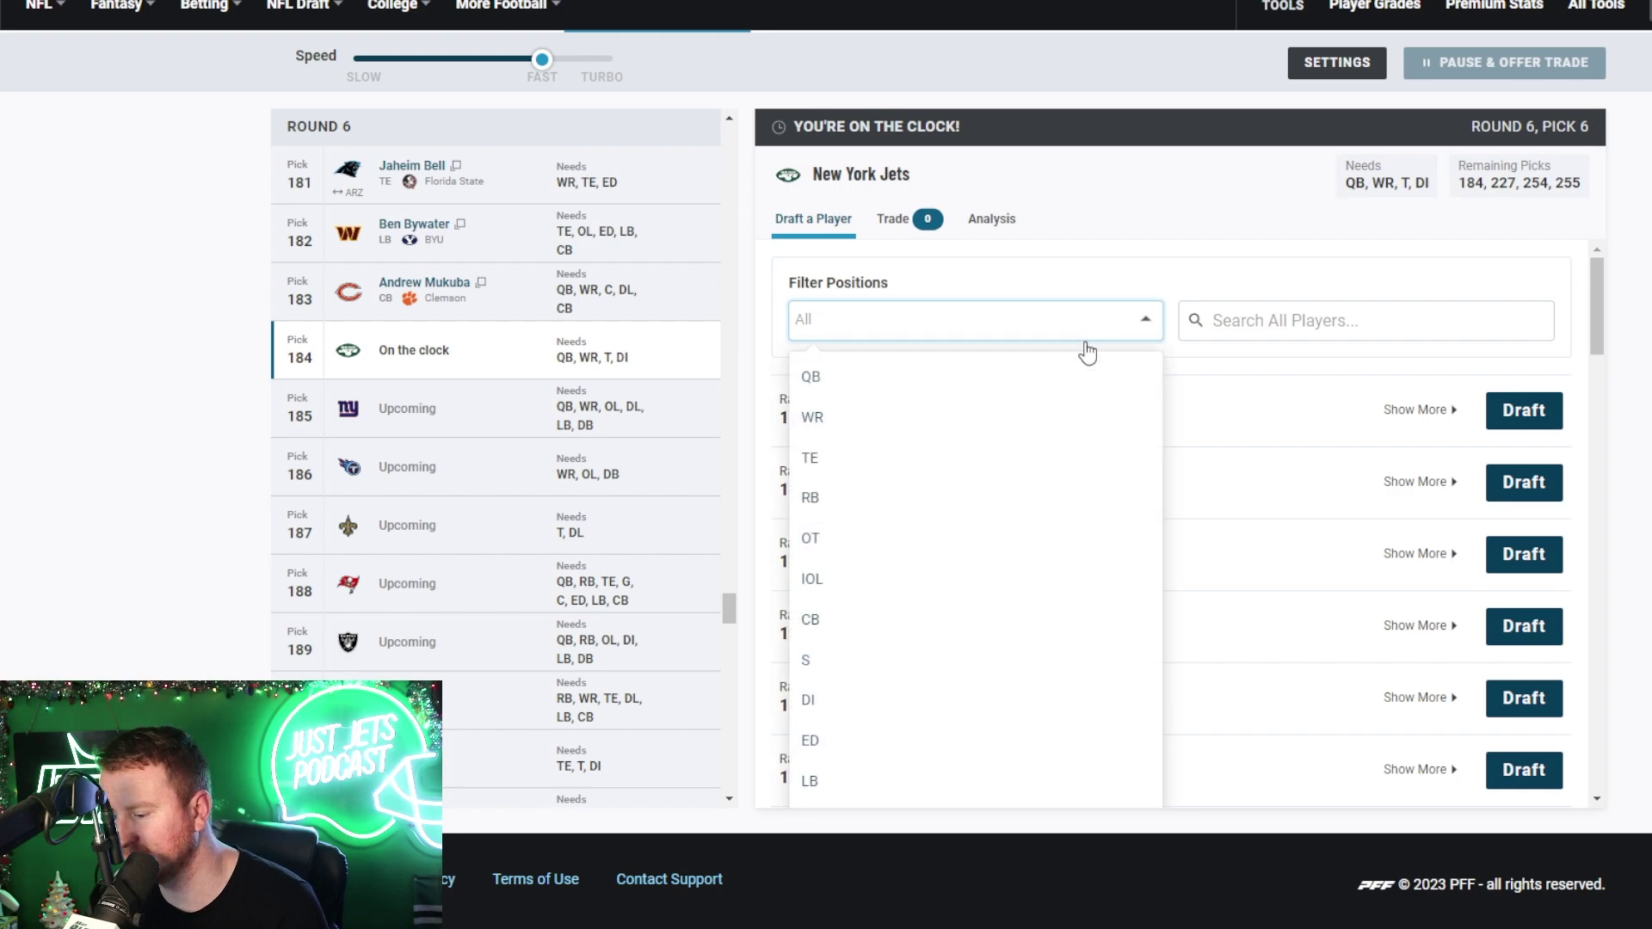
left_click(942, 710)
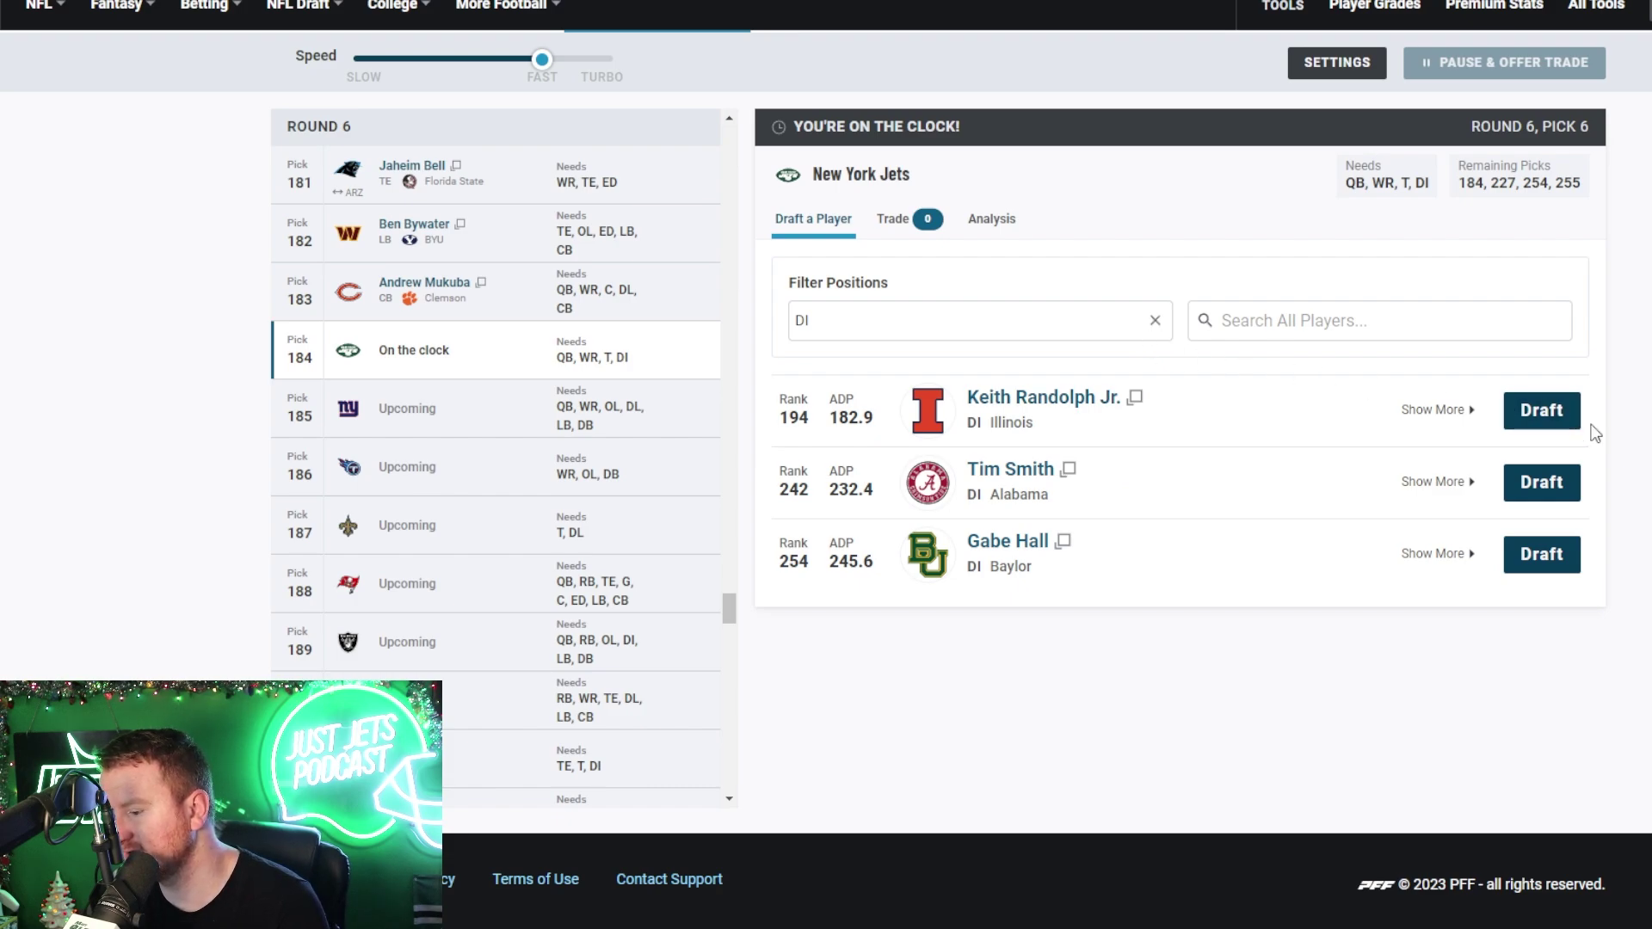
left_click(1542, 413)
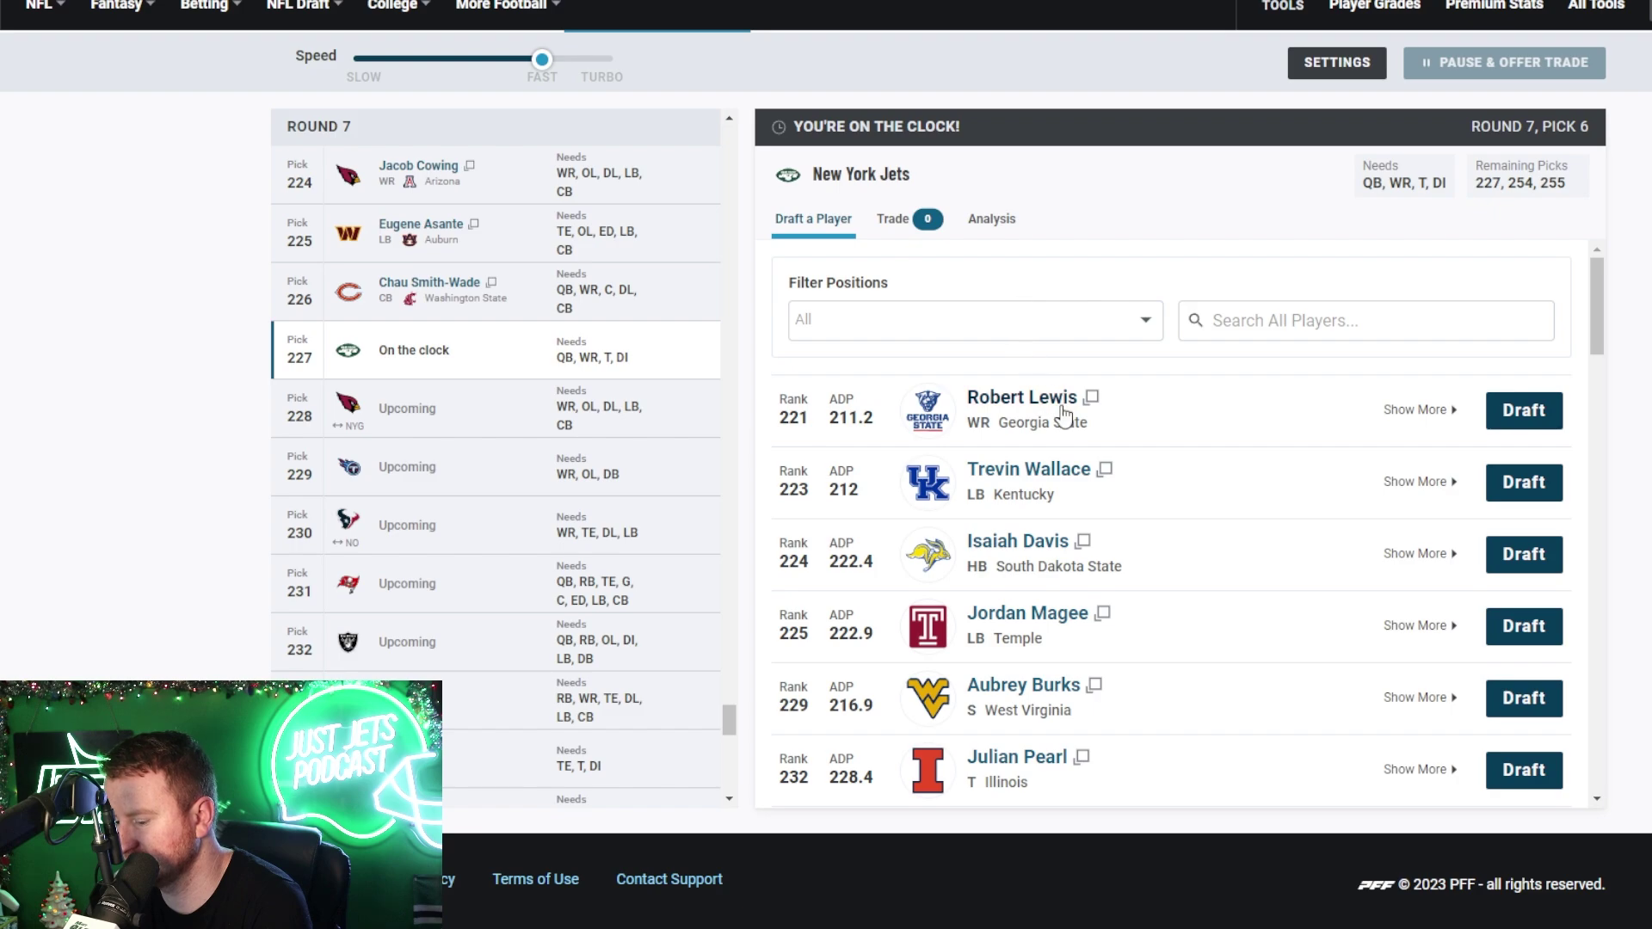
Look through the round 7 board and draft receiver Robert Lewis from Georgia State with pick 227
scroll(1101, 460, "down", 3)
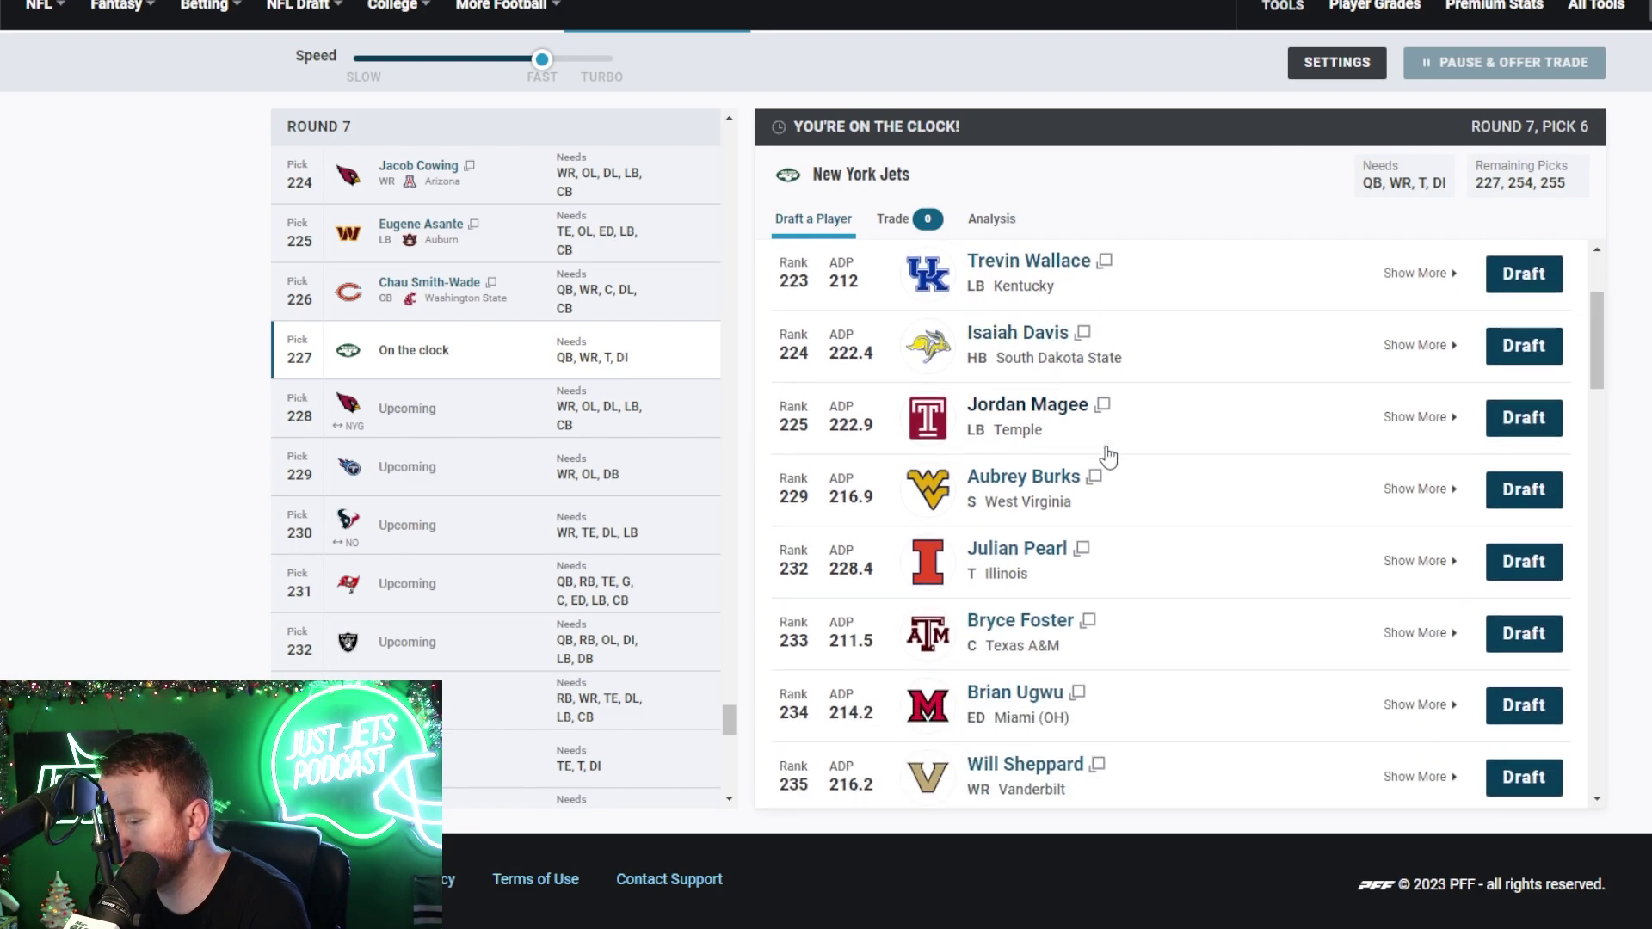
scroll(1108, 458, "down", 5)
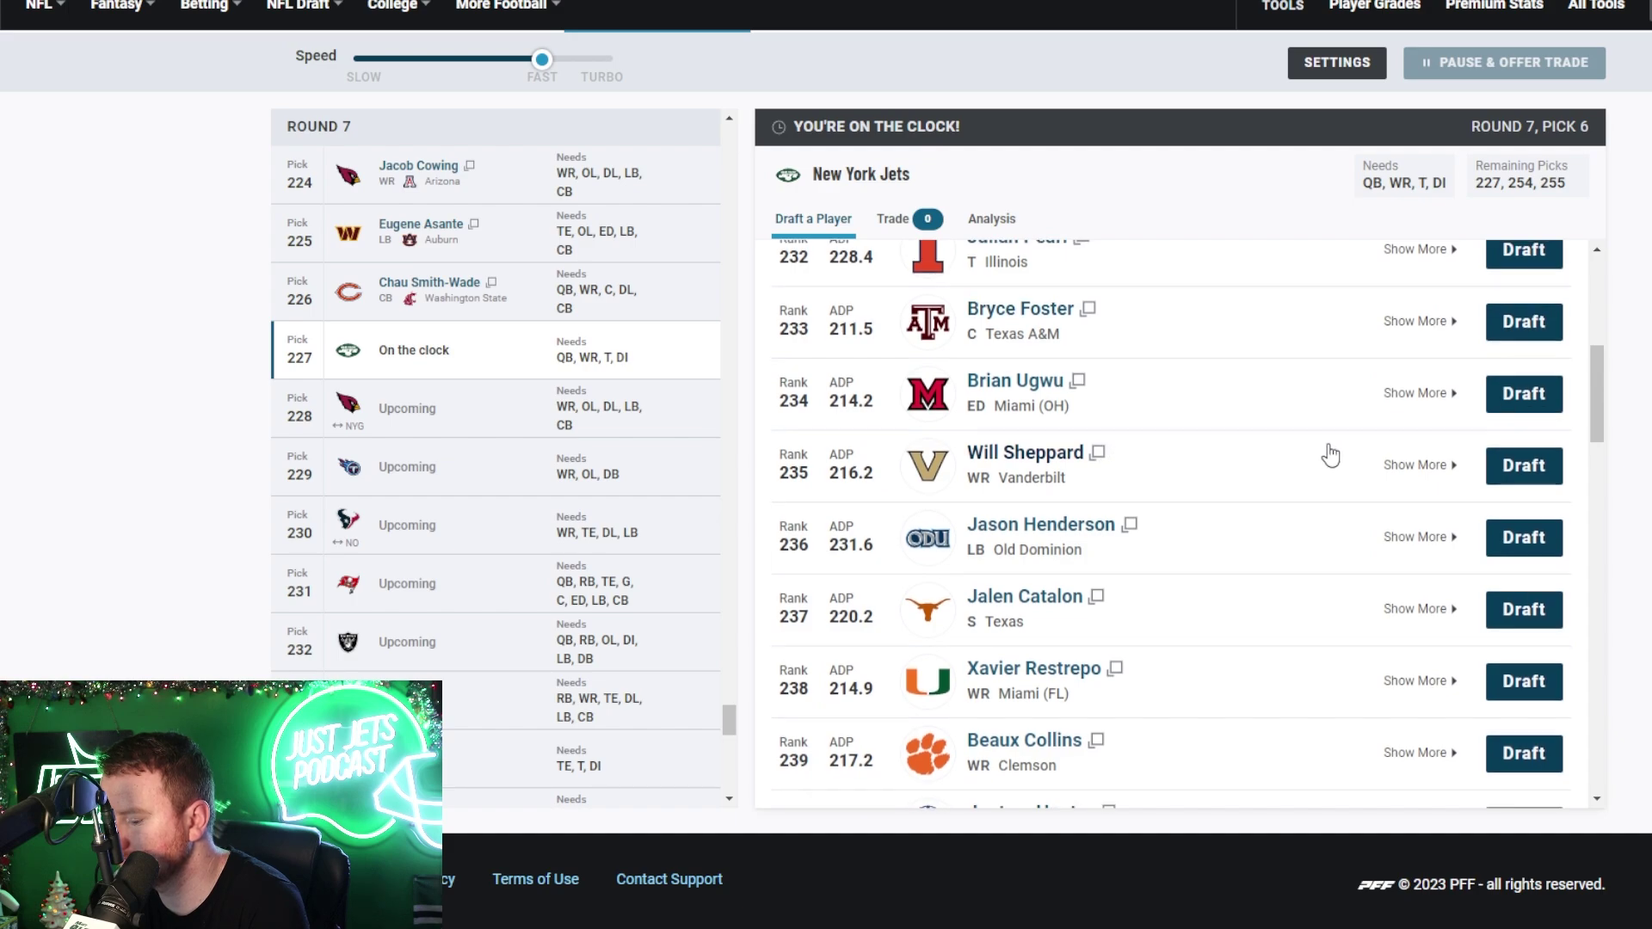
scroll(1330, 454, "up", 7)
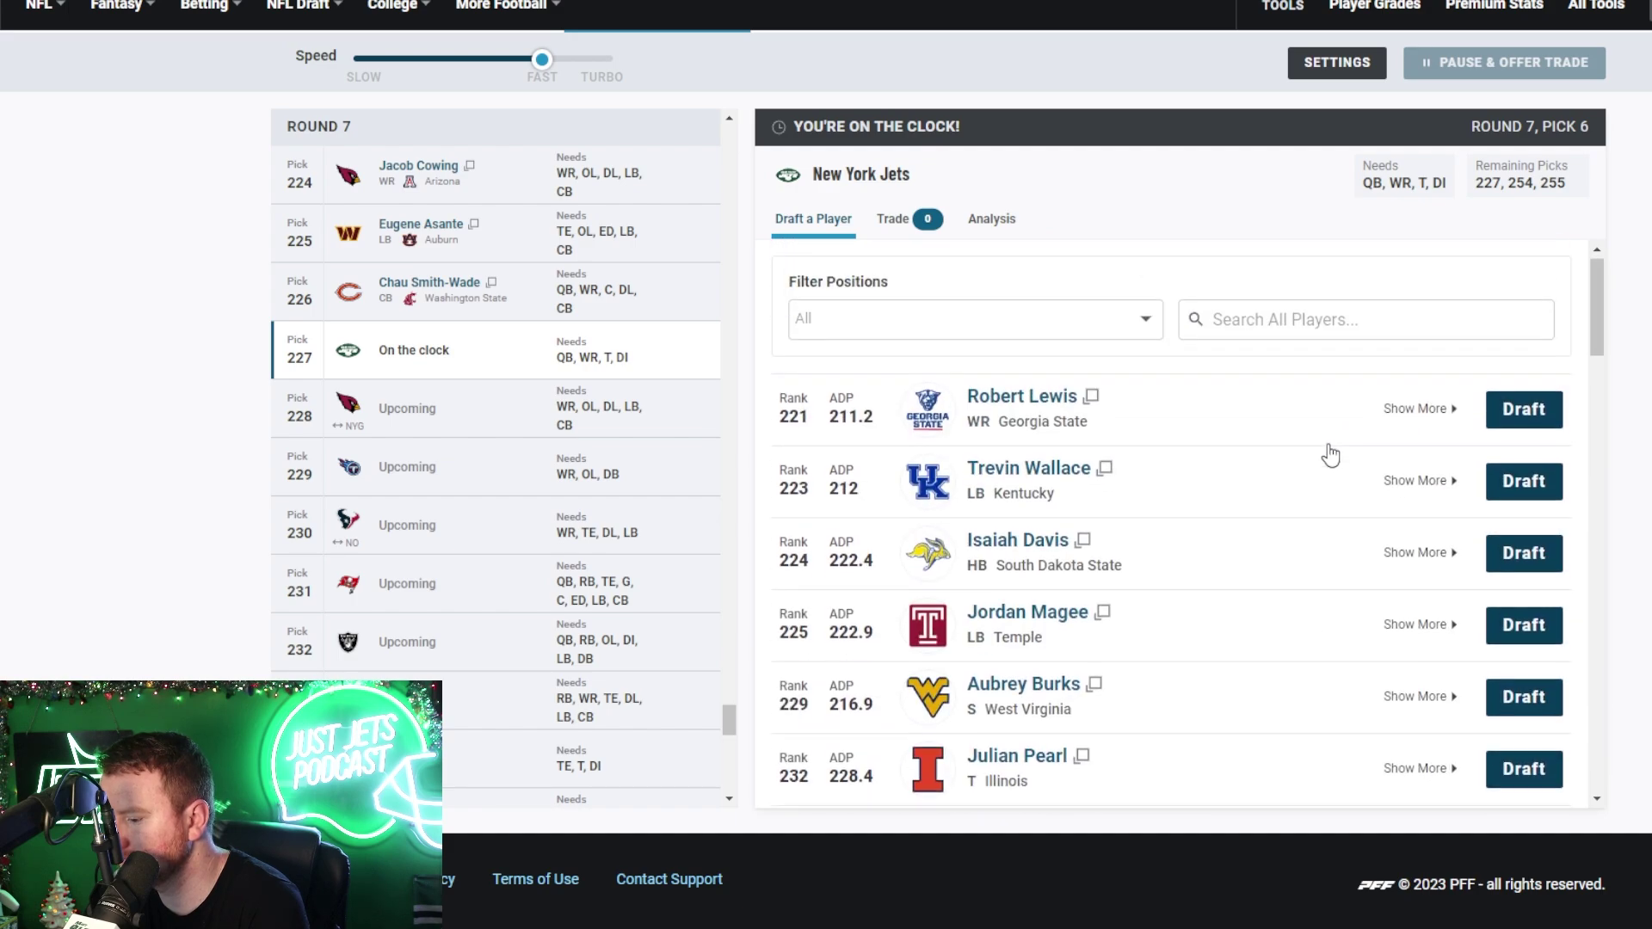
left_click(1512, 423)
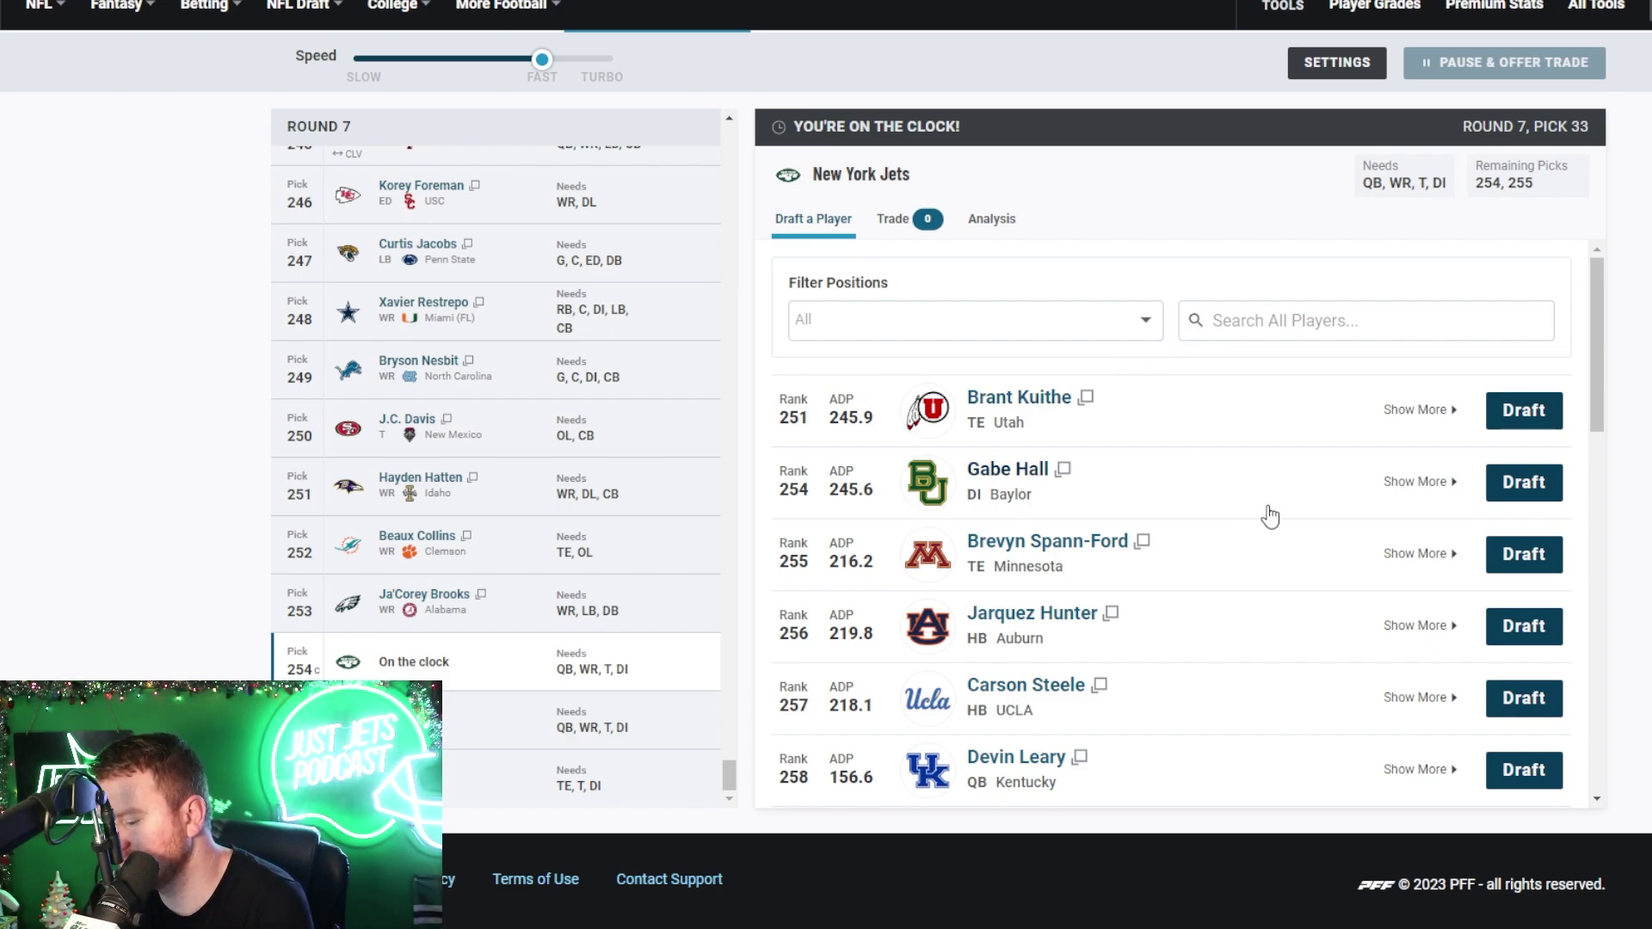
Draft tackle Joshua Gray from Oregon State with the Jets' round 7 pick, number 254
scroll(1267, 477, "down", 3)
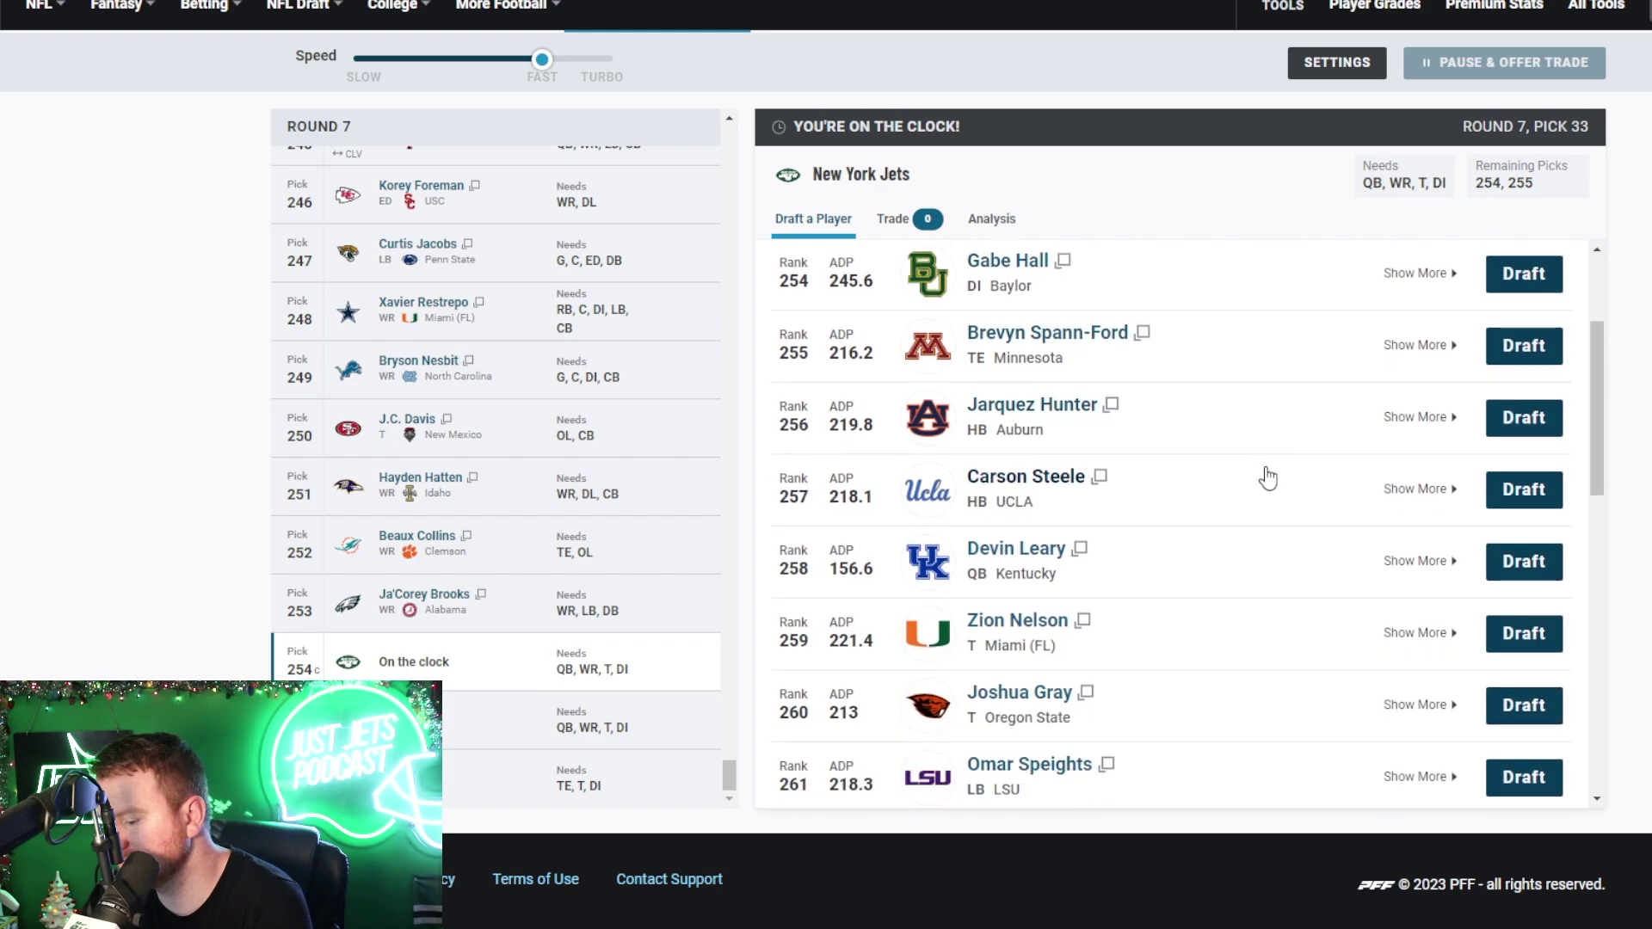
left_click(1564, 709)
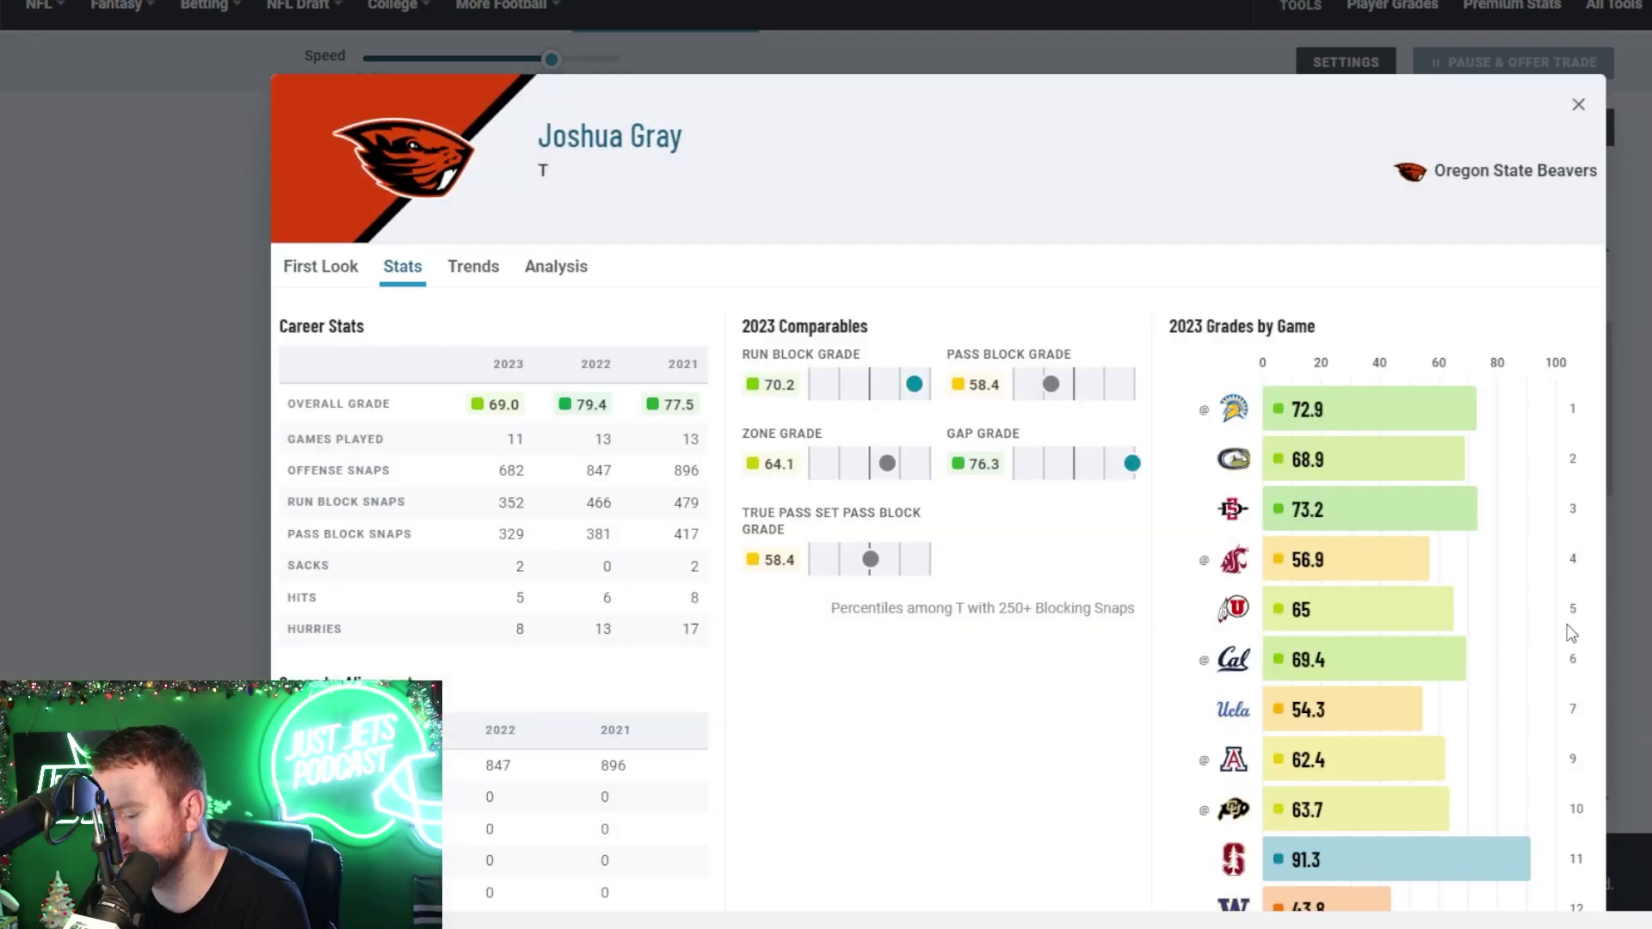
left_click(1579, 105)
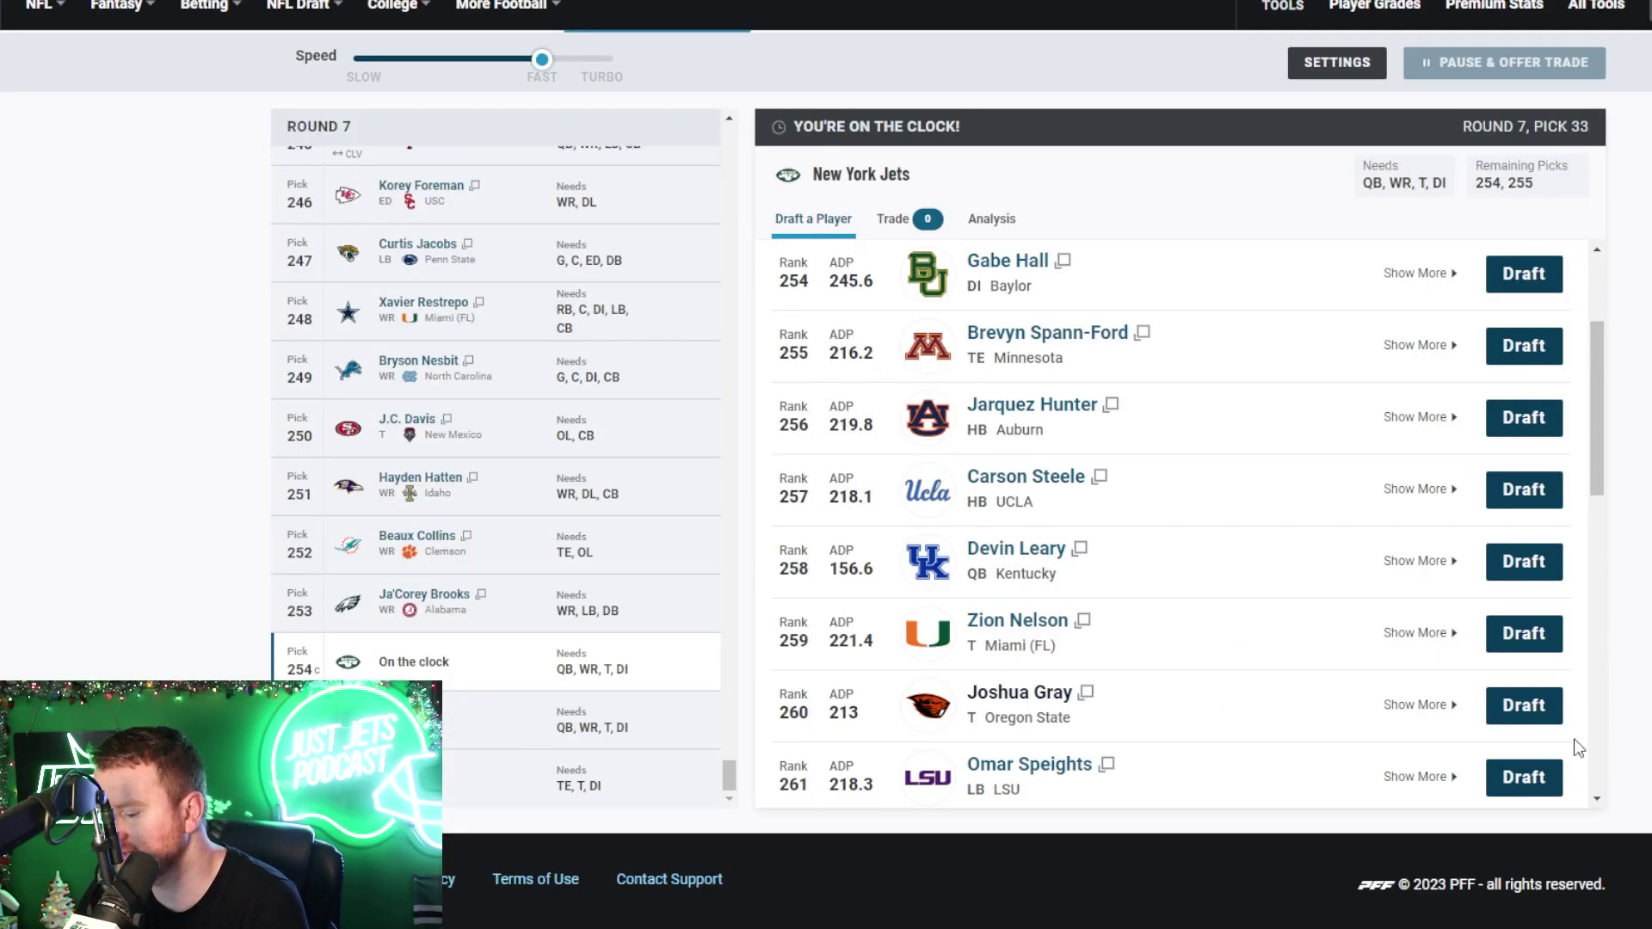
left_click(1537, 707)
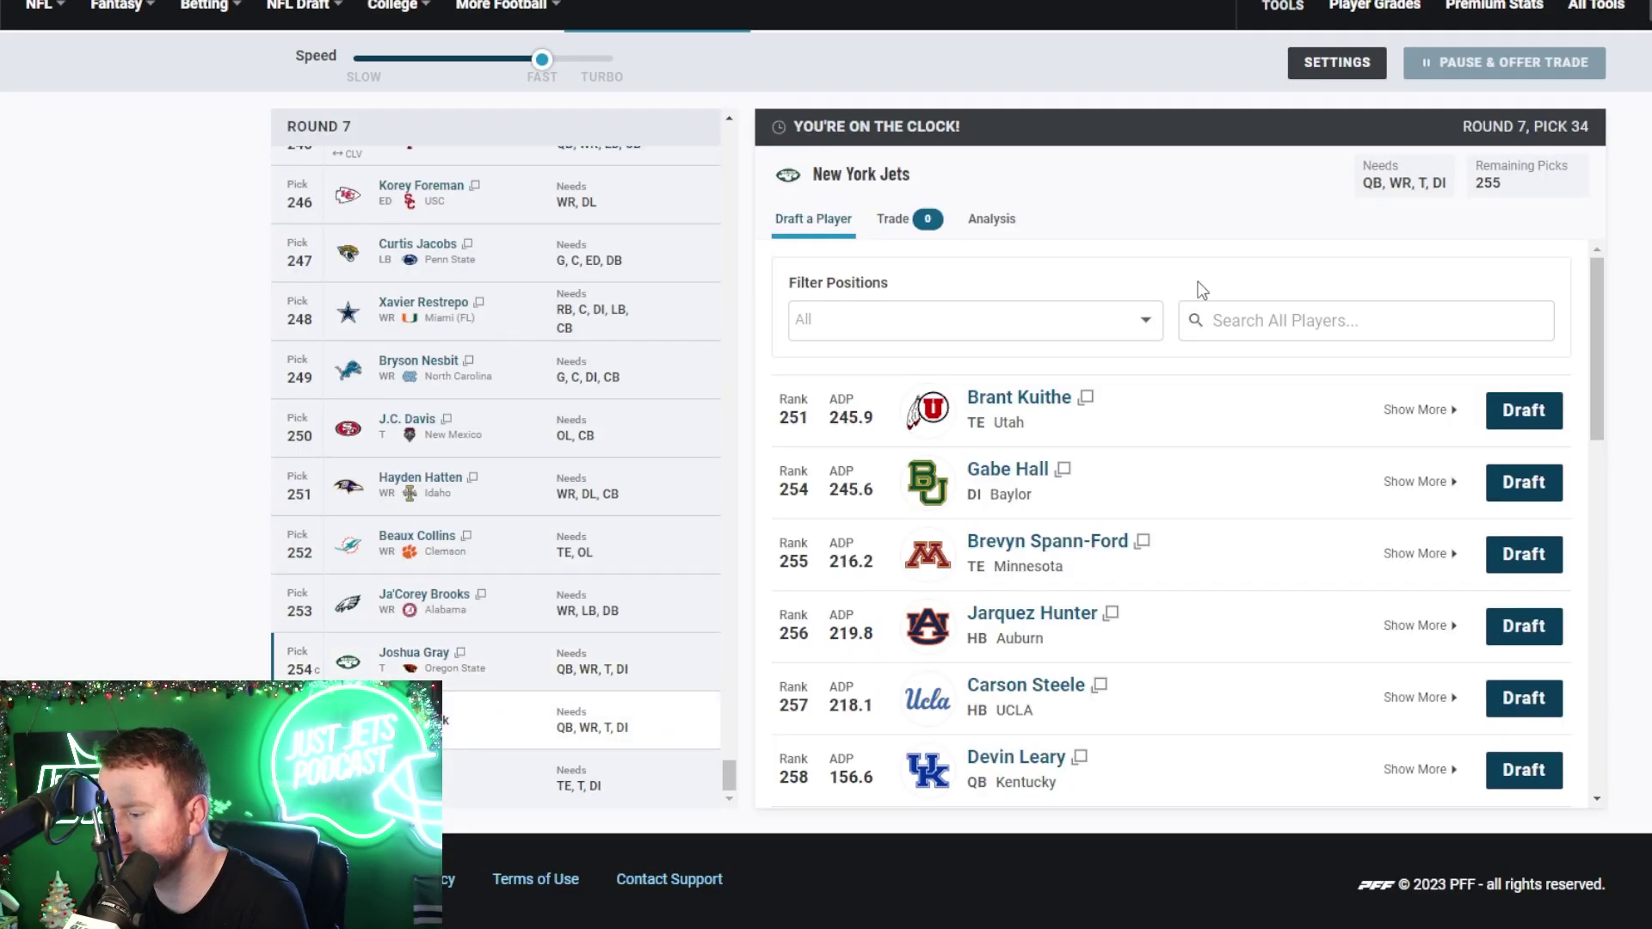
Draft halfback Carson Steele from UCLA with the final pick, number 255, and review the completed Jets mock draft
scroll(1239, 404, "down", 3)
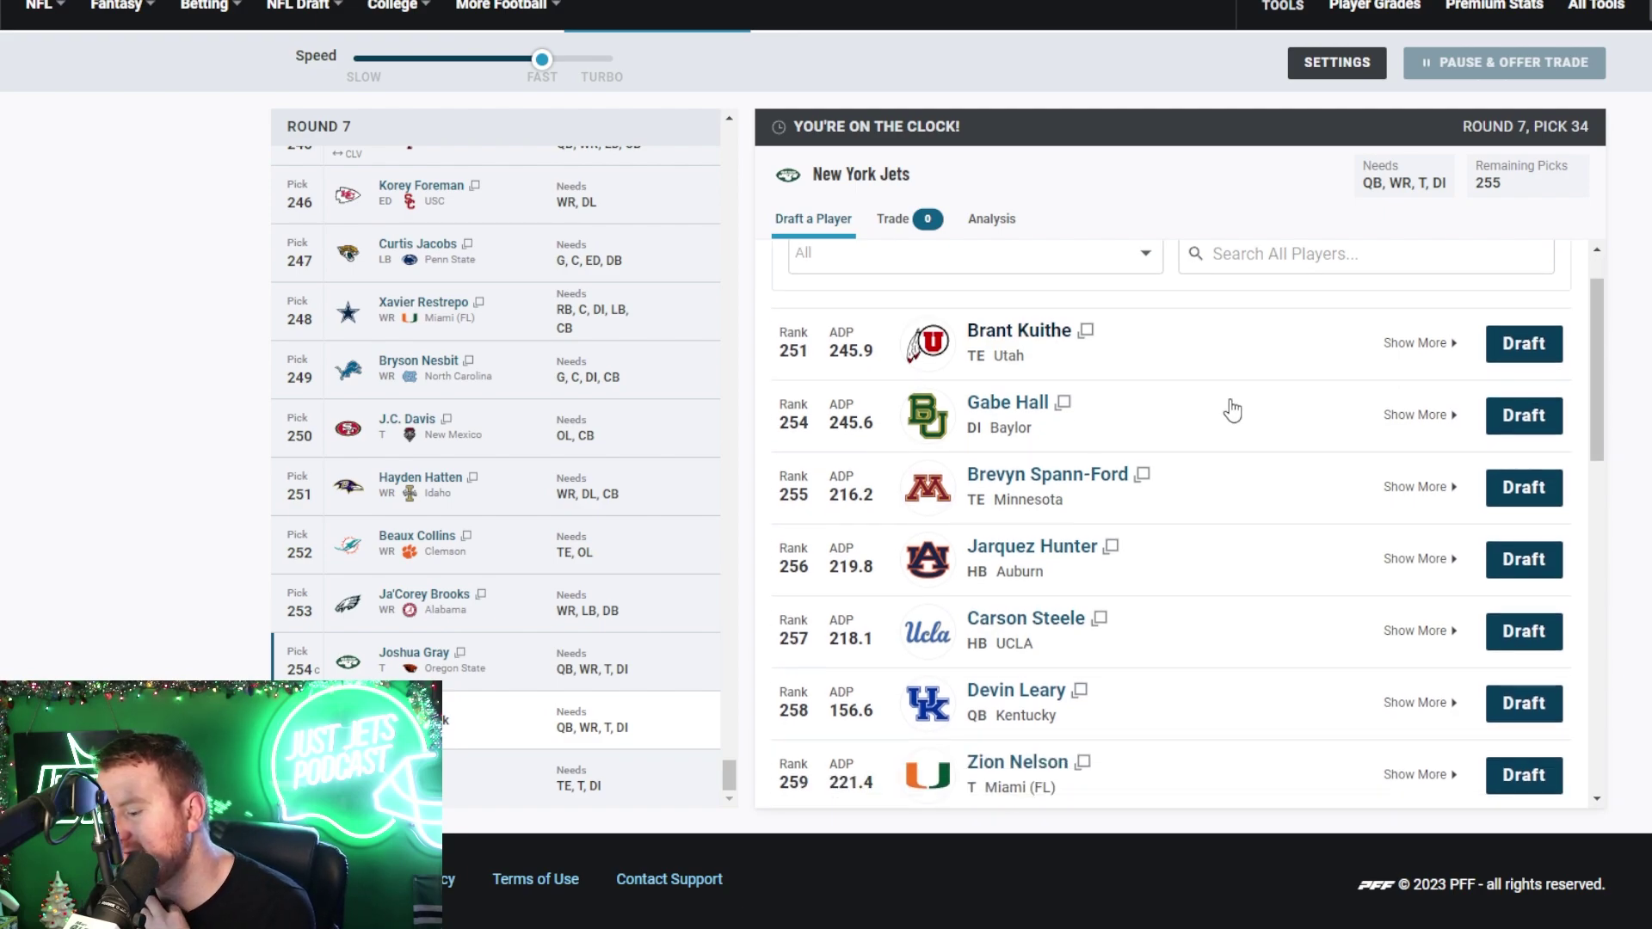
scroll(1232, 410, "down", 4)
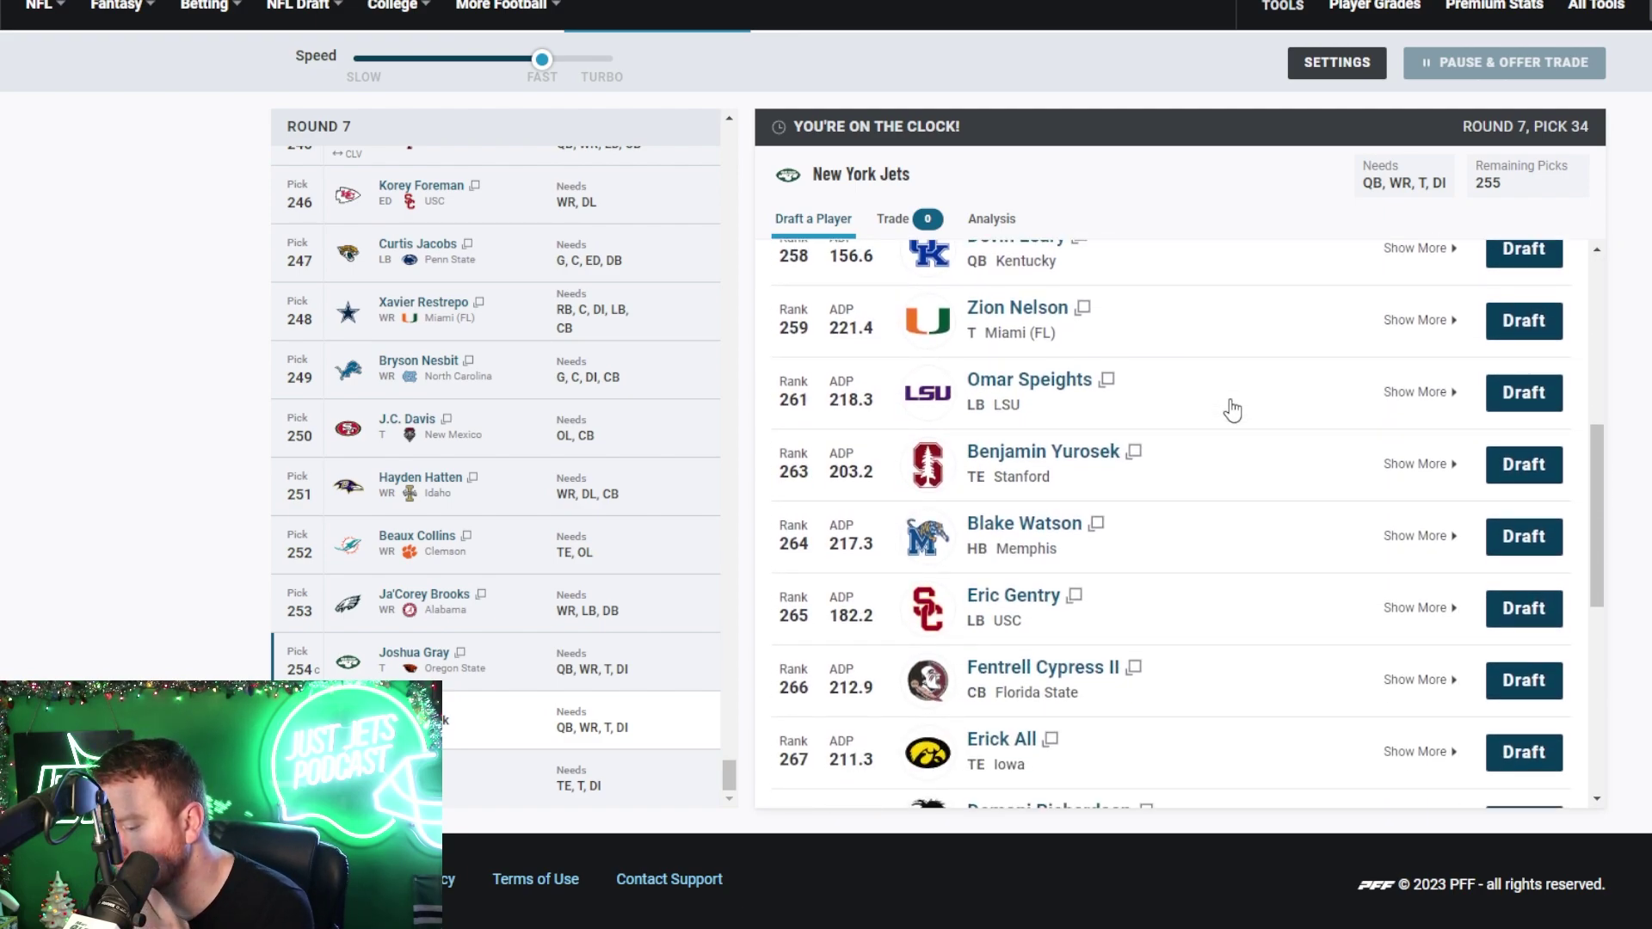
scroll(1232, 410, "down", 3)
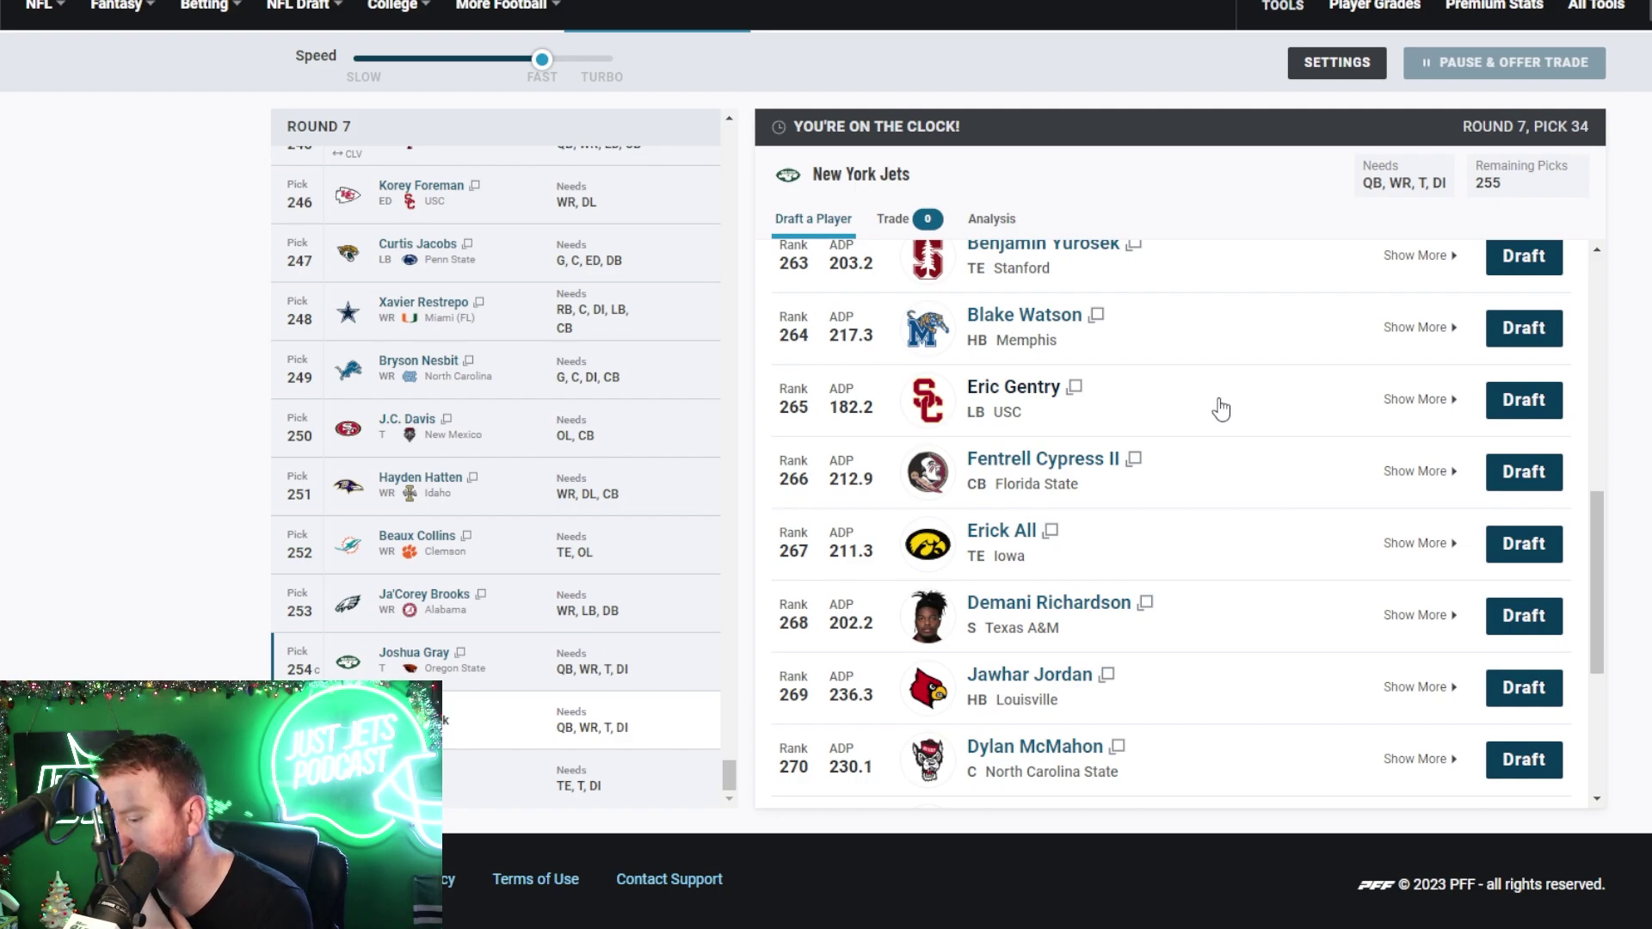
scroll(1222, 411, "up", 7)
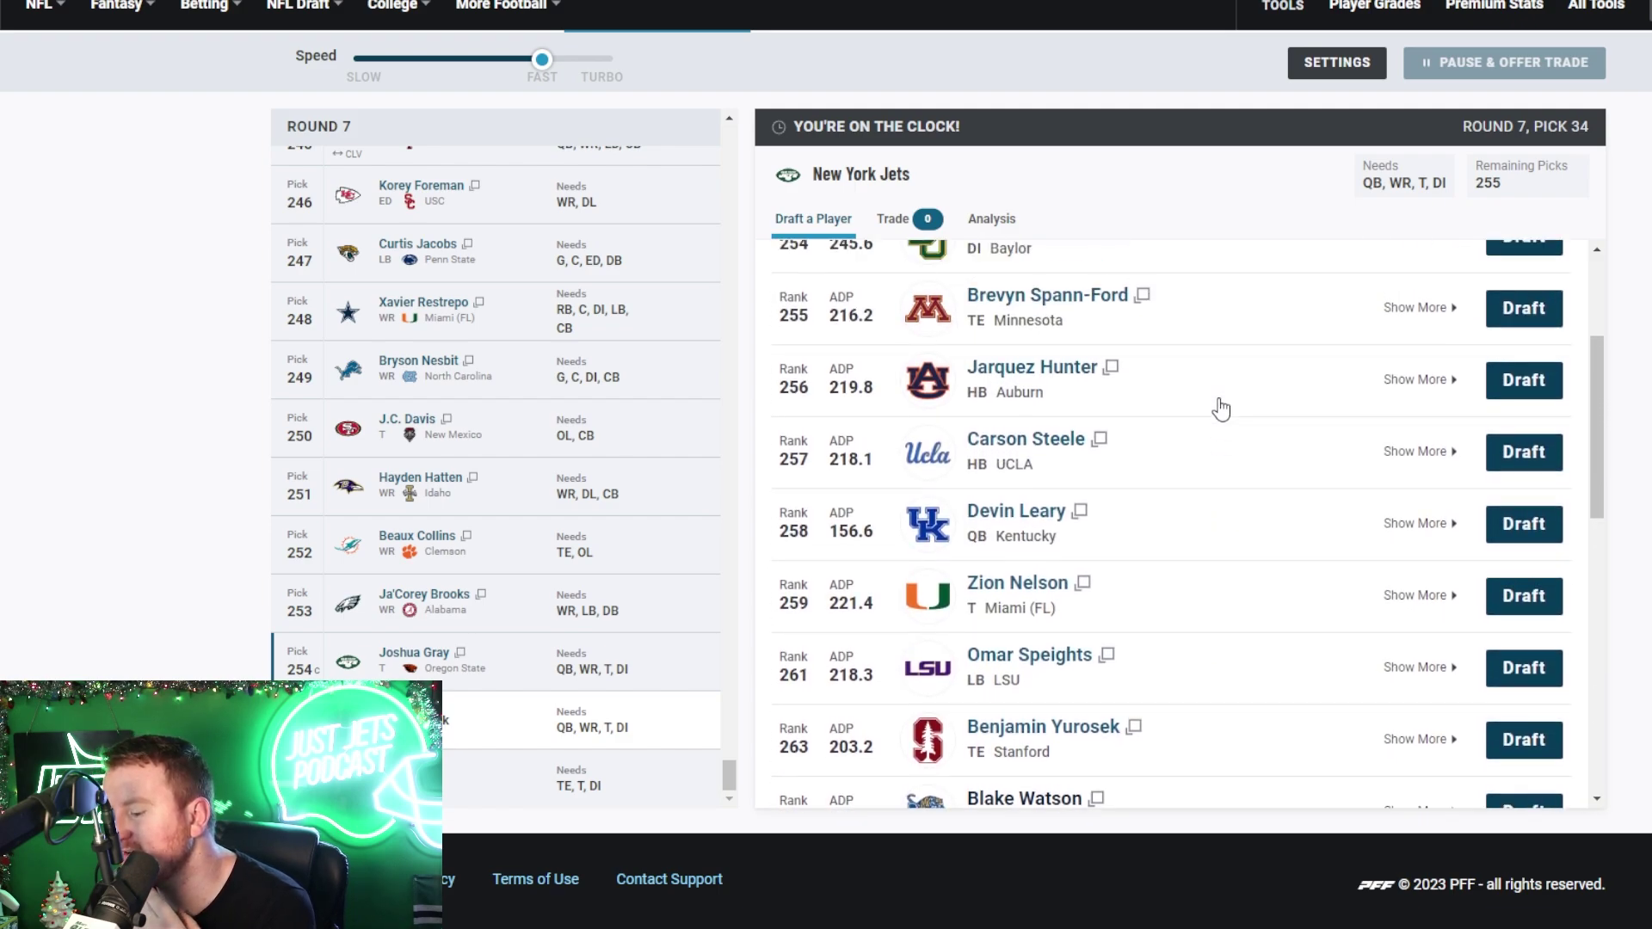
scroll(1222, 410, "up", 4)
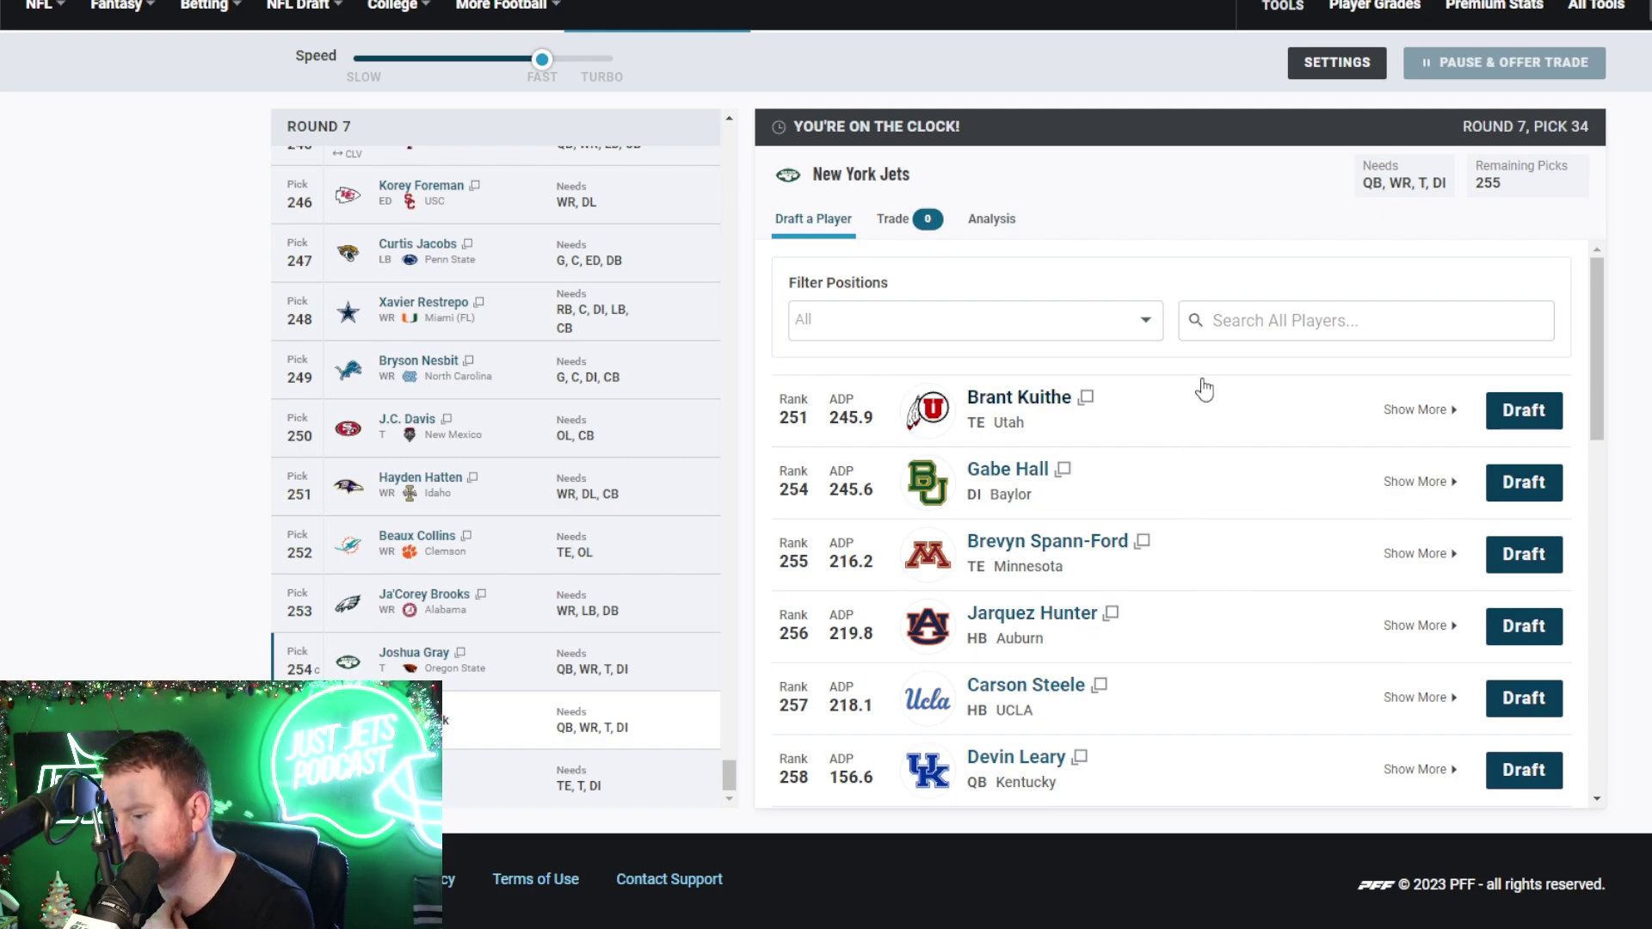
scroll(1196, 387, "down", 2)
scroll(1218, 397, "down", 1)
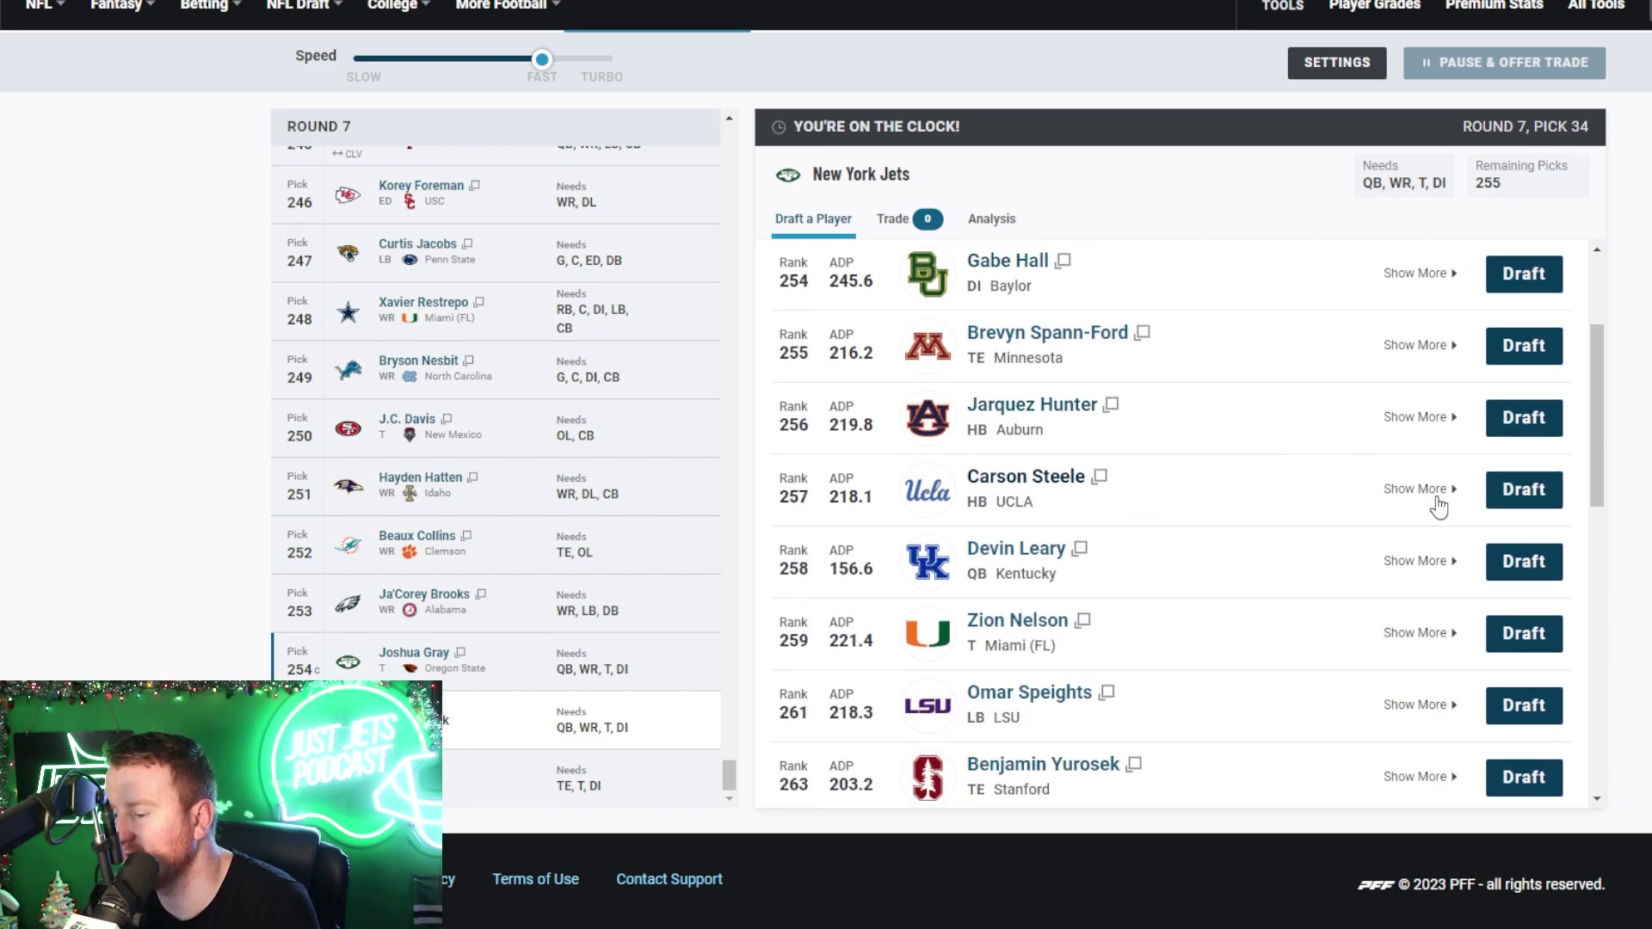
left_click(1527, 488)
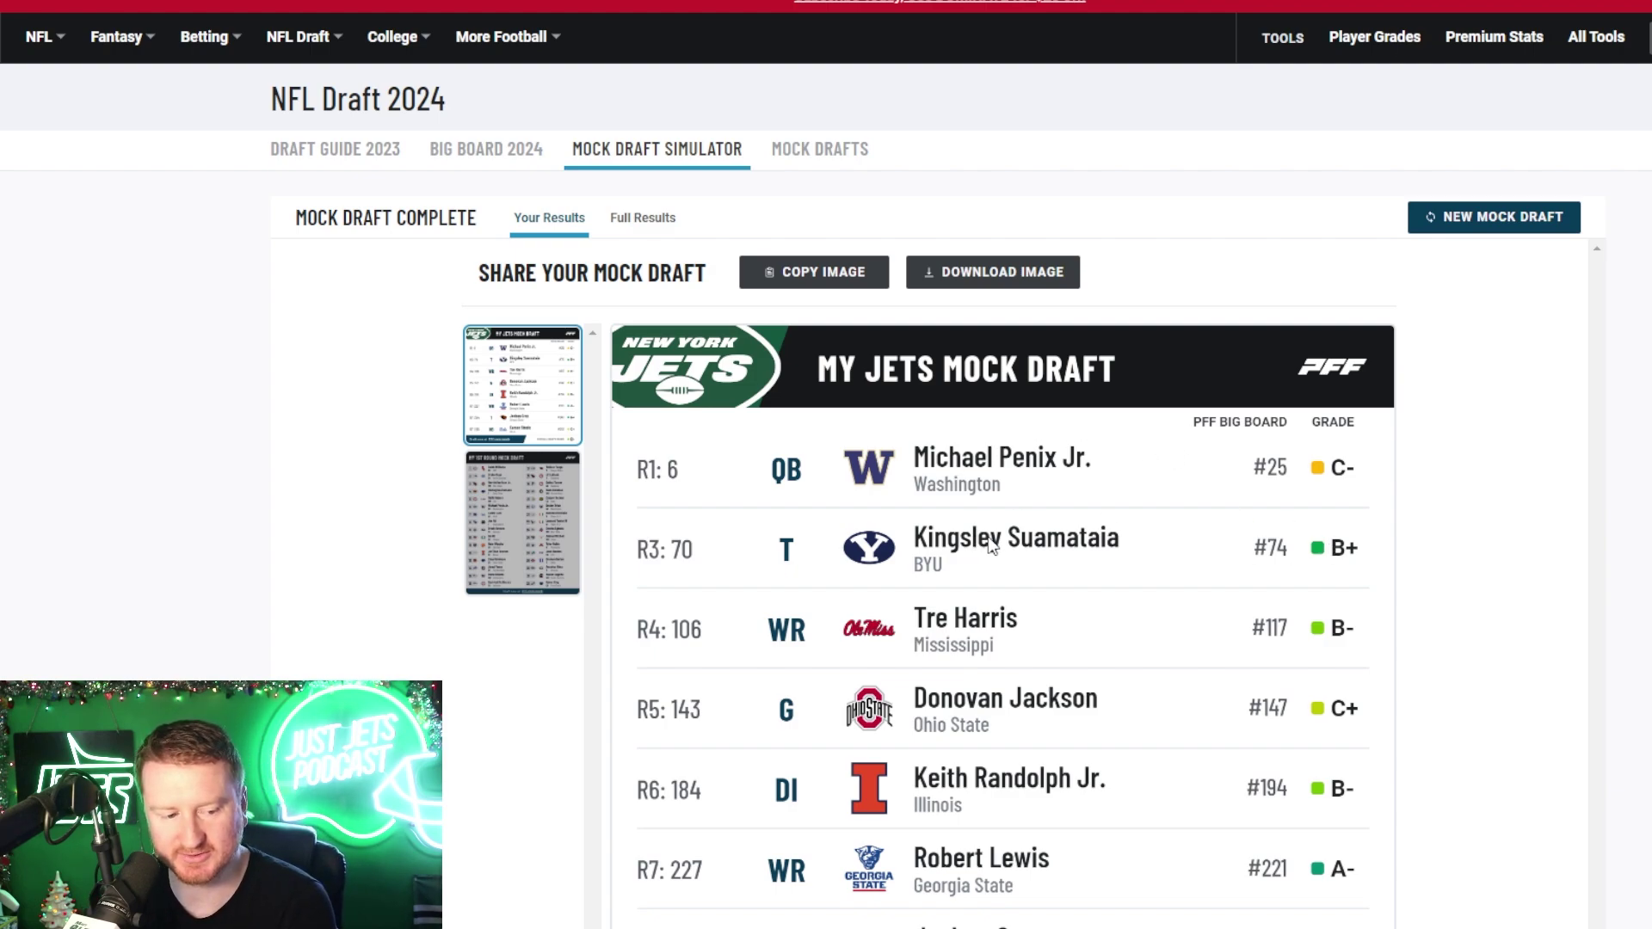
scroll(1153, 396, "down", 4)
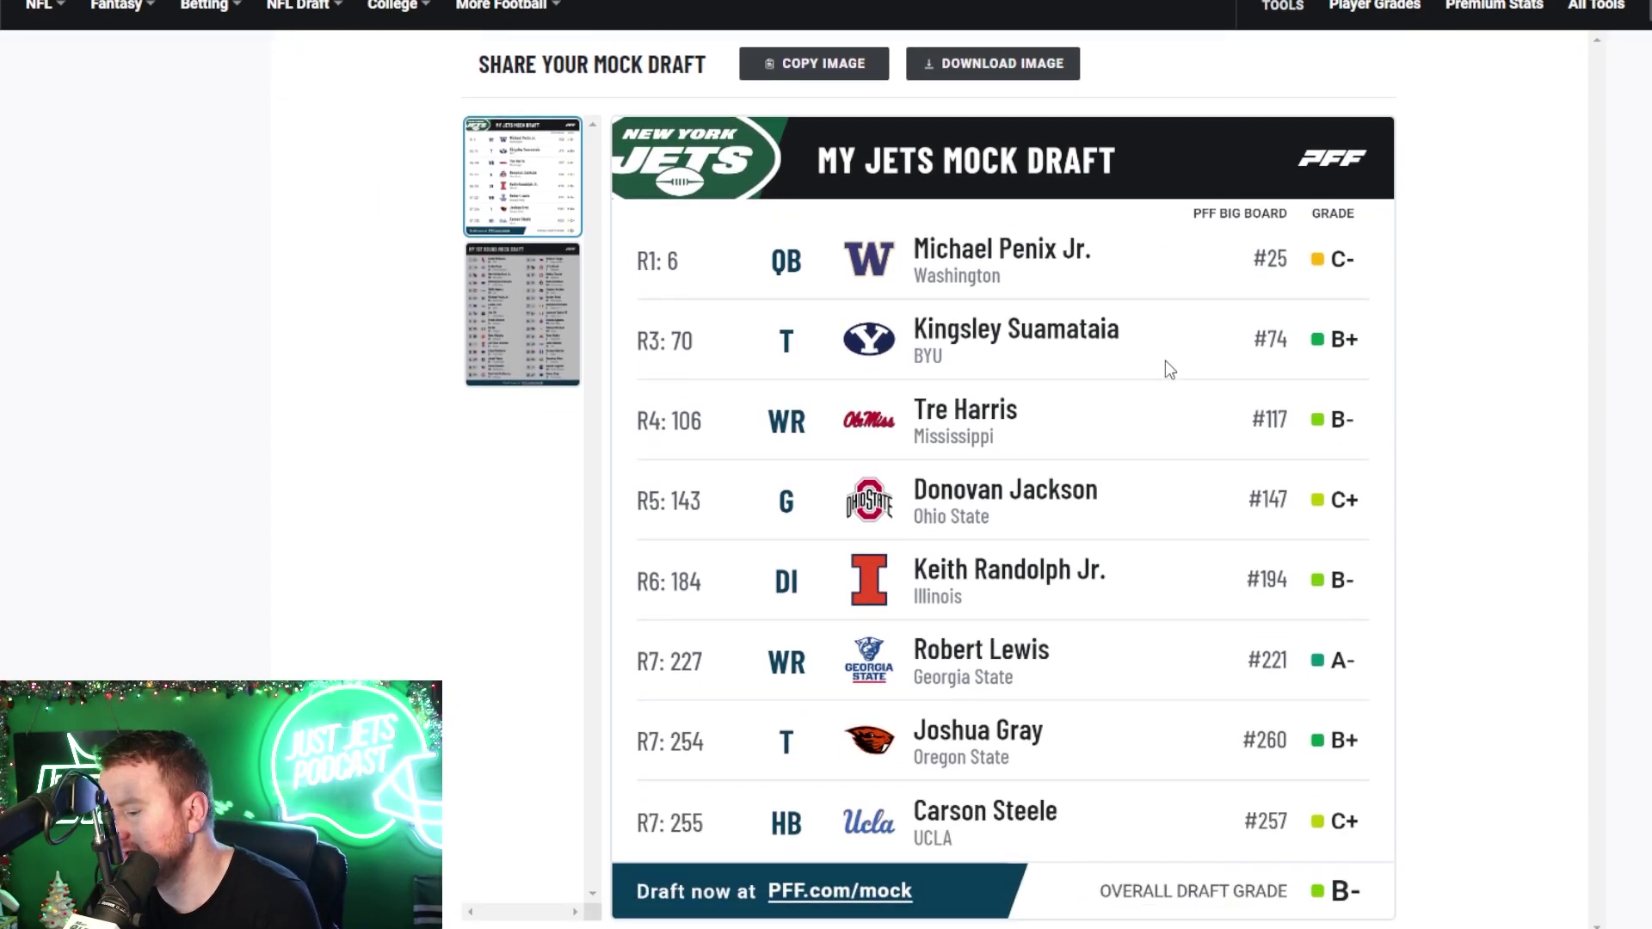